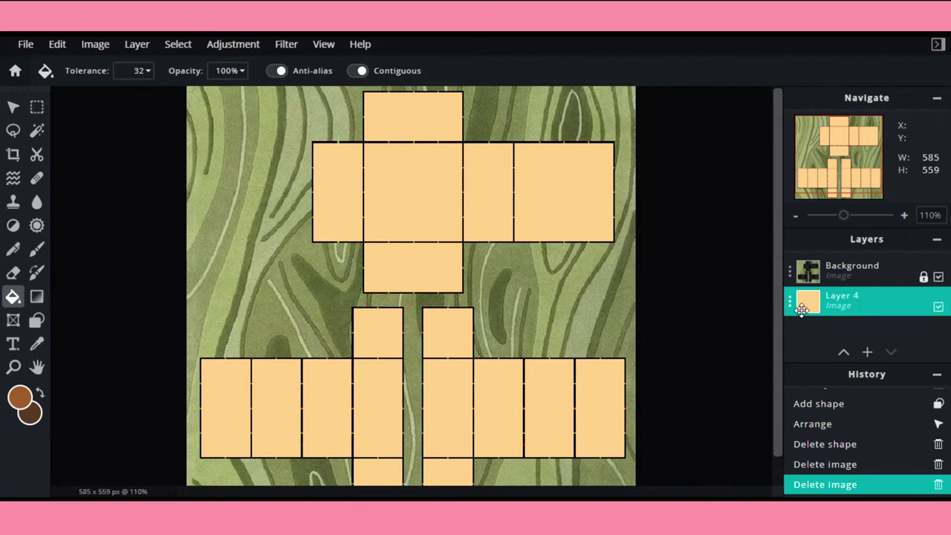
# Step: Add an empty layer above the skin-tone Layer 4 and make dark brown the foreground colour
pyautogui.click(868, 352)
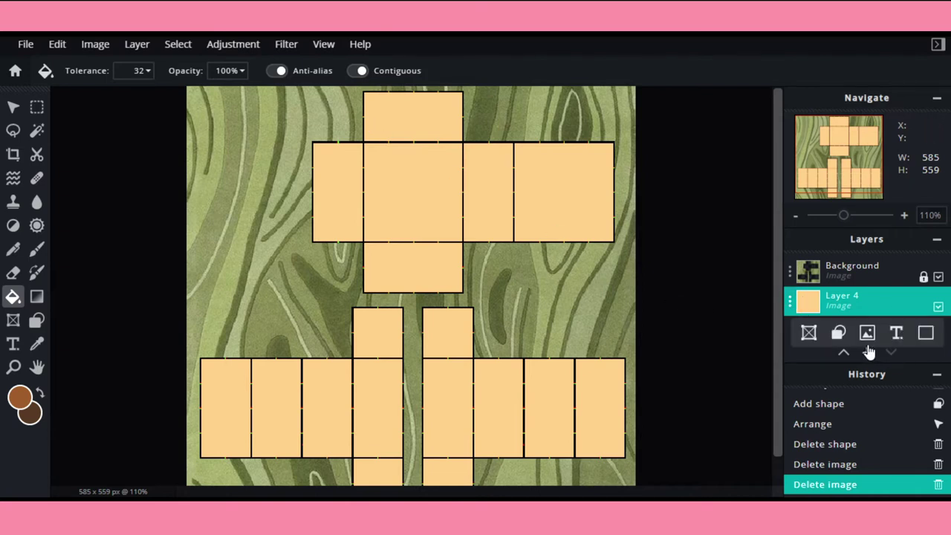
pyautogui.click(925, 335)
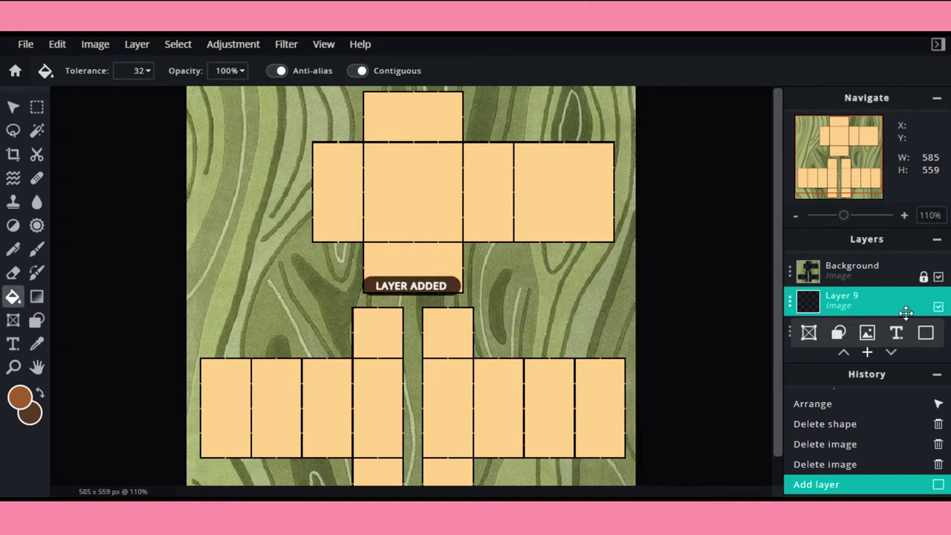
pyautogui.click(870, 354)
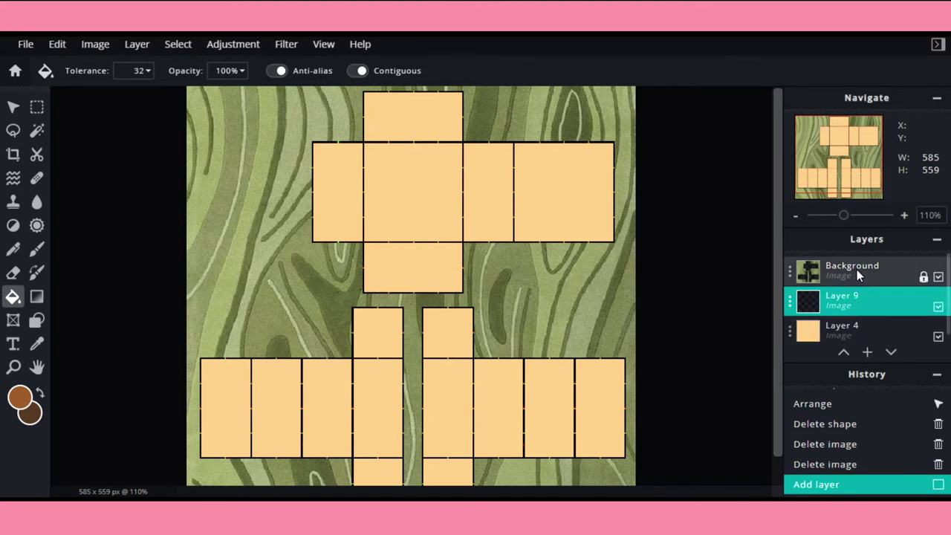
pyautogui.click(21, 396)
pyautogui.click(526, 380)
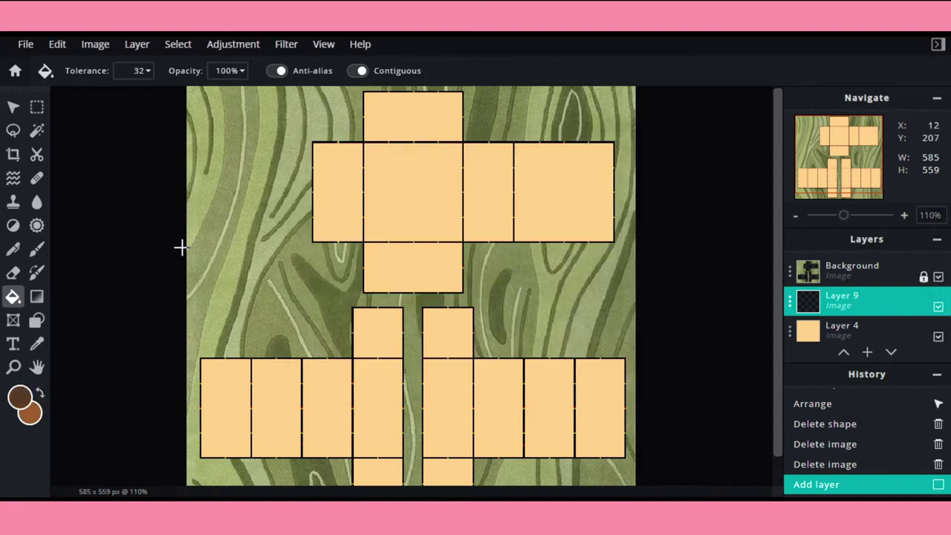
pyautogui.click(37, 106)
pyautogui.scroll(3, 382, 105)
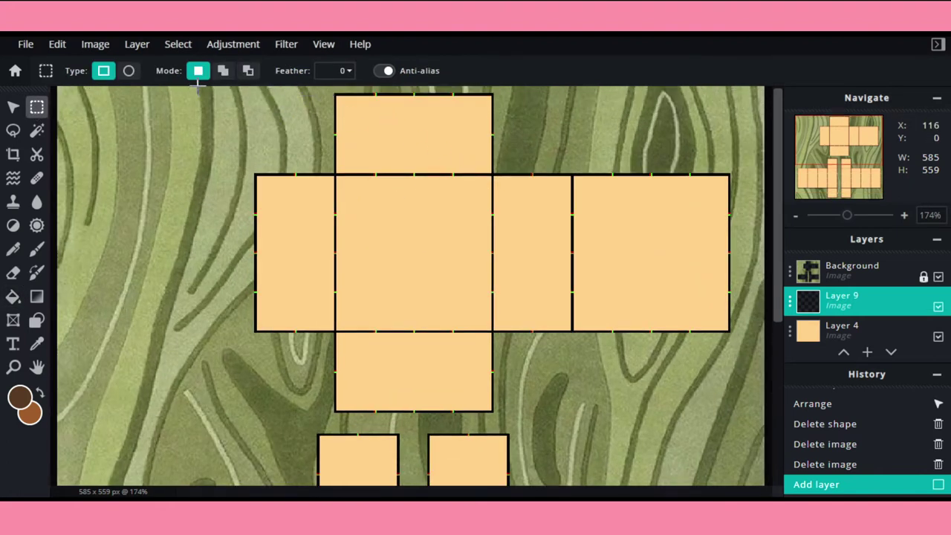
pyautogui.scroll(2, 354, 237)
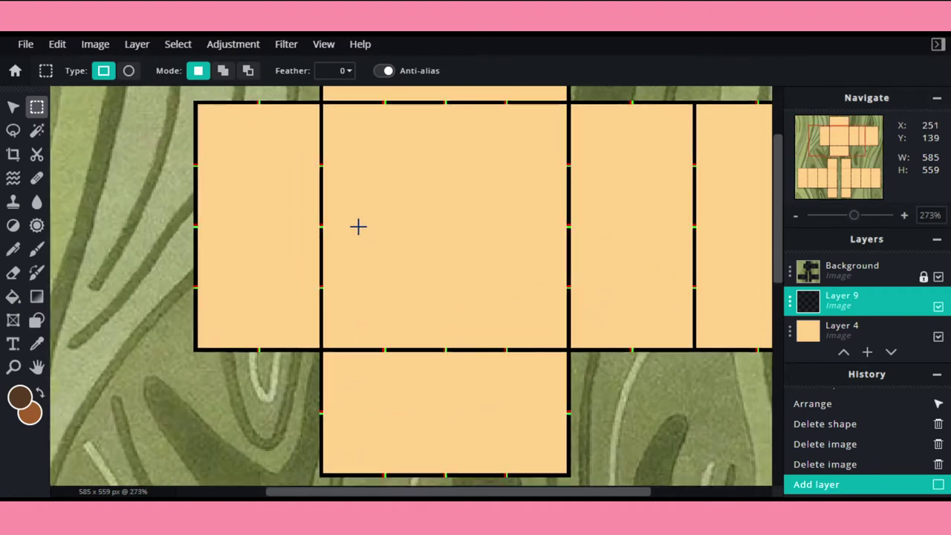
pyautogui.scroll(-3, 713, 258)
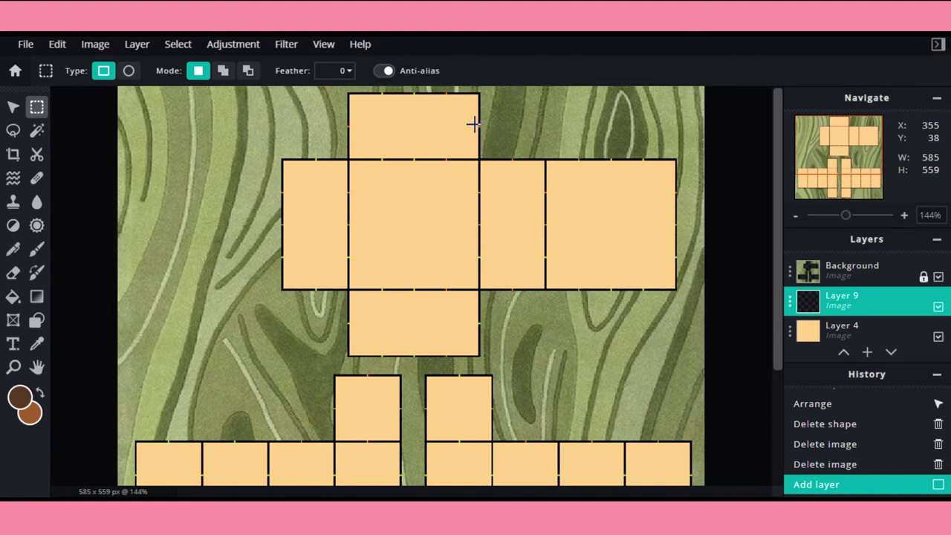
pyautogui.scroll(4, 368, 208)
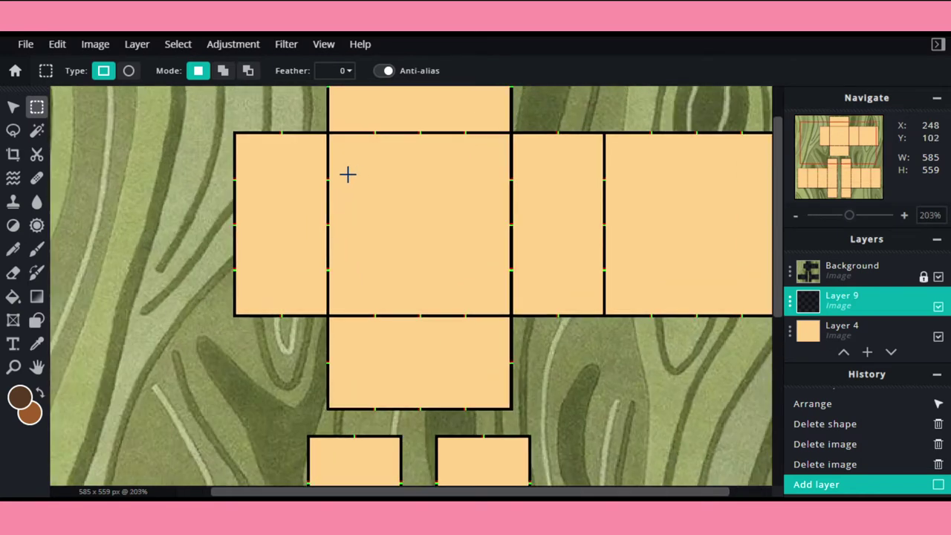
pyautogui.scroll(-3, 333, 182)
pyautogui.scroll(1, 361, 183)
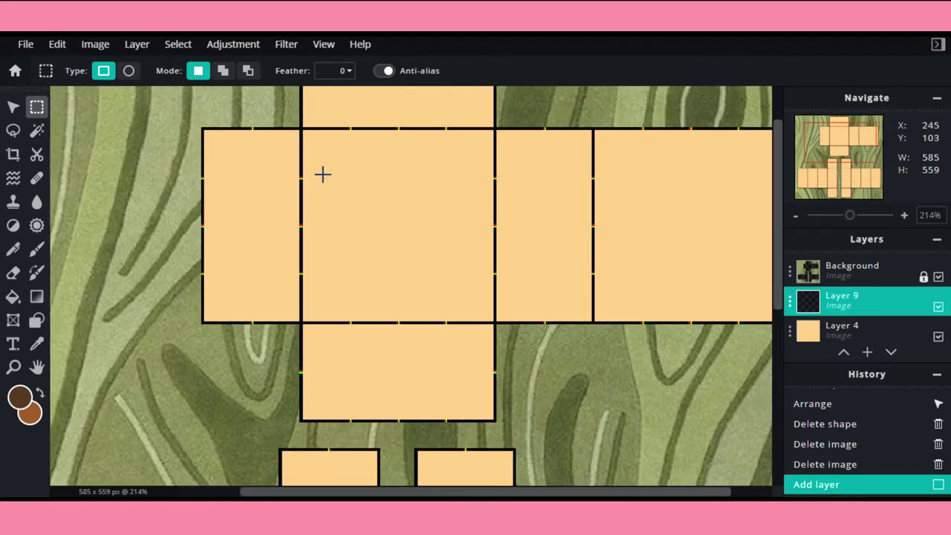
pyautogui.moveTo(303, 224); pyautogui.dragTo(495, 222)
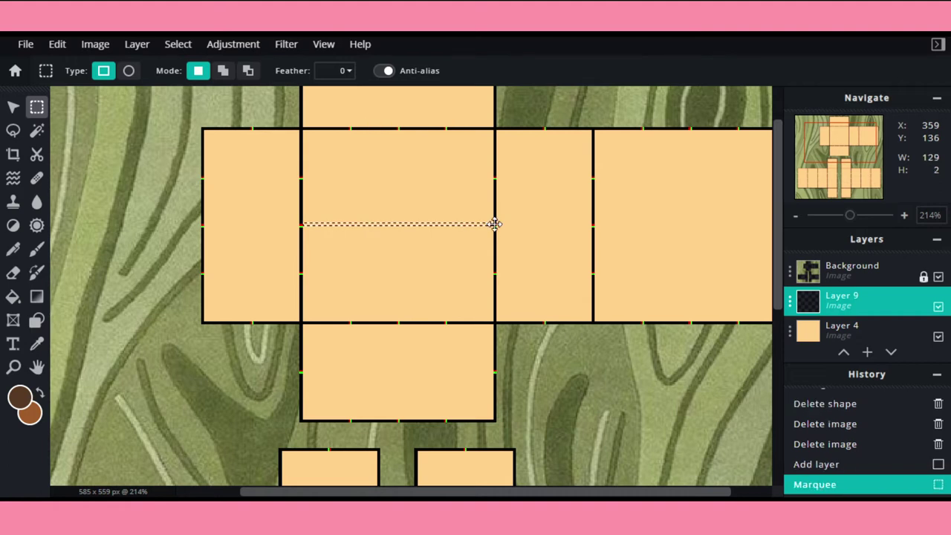
pyautogui.scroll(-4, 528, 170)
pyautogui.scroll(2, 614, 173)
pyautogui.moveTo(779, 249); pyautogui.dragTo(778, 214)
pyautogui.click(757, 195)
pyautogui.scroll(-2, 551, 149)
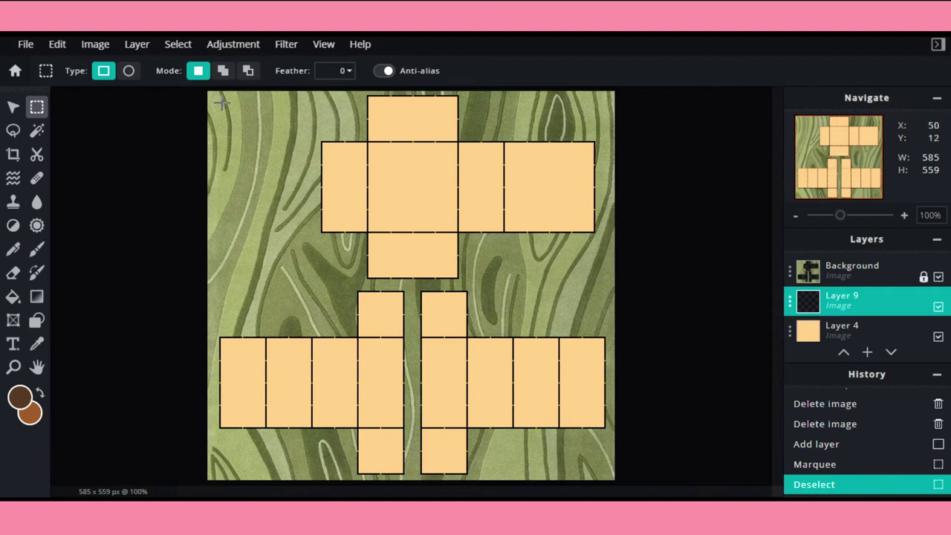
# Step: Select a full-width 585 x 136 px band from the canvas's upper edge to mid-torso, fill it with dark brown and deselect
pyautogui.moveTo(201, 91); pyautogui.dragTo(716, 186)
pyautogui.scroll(4, 484, 107)
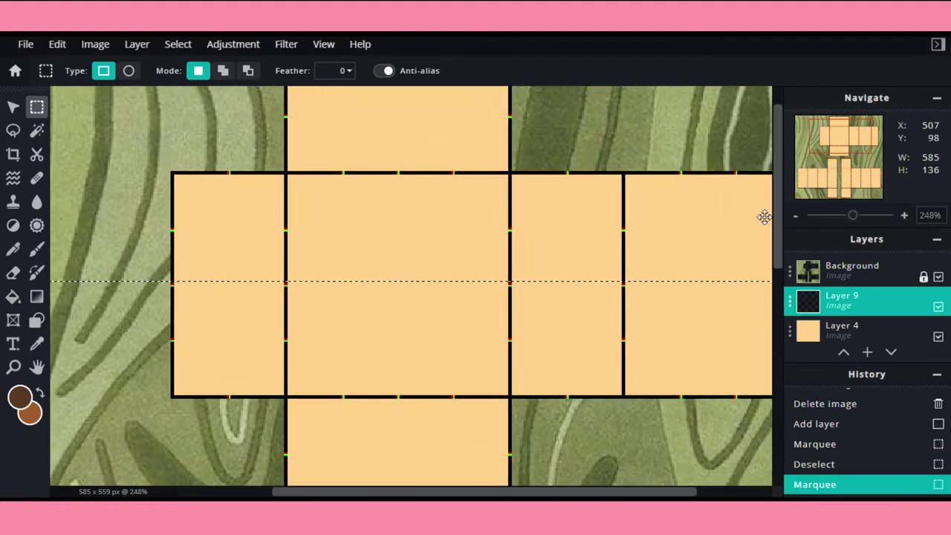
pyautogui.scroll(-3, 673, 174)
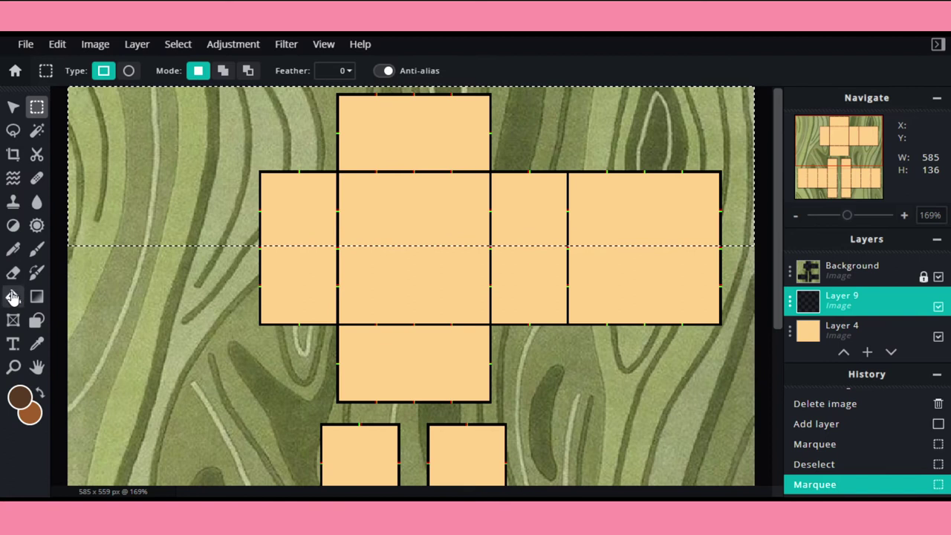
pyautogui.click(13, 297)
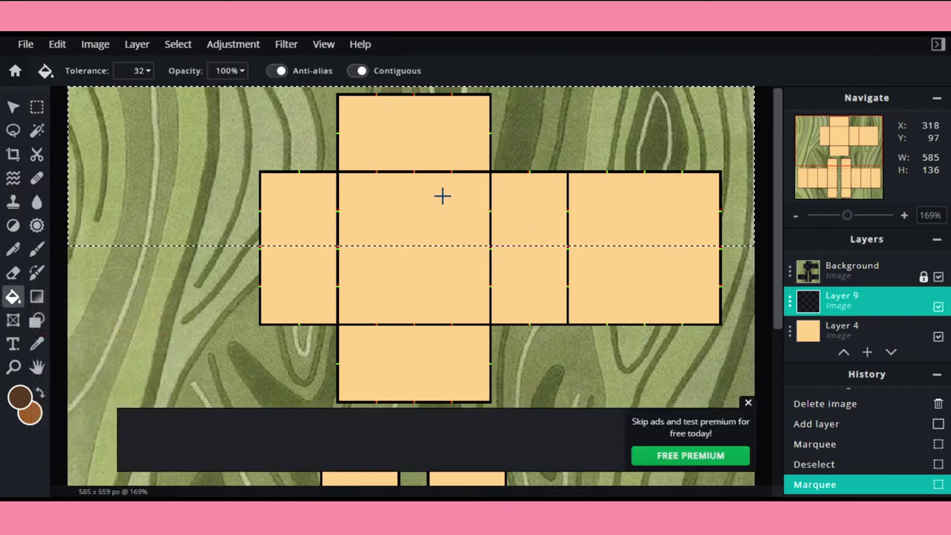
pyautogui.click(443, 194)
pyautogui.scroll(-2, 494, 203)
pyautogui.click(36, 106)
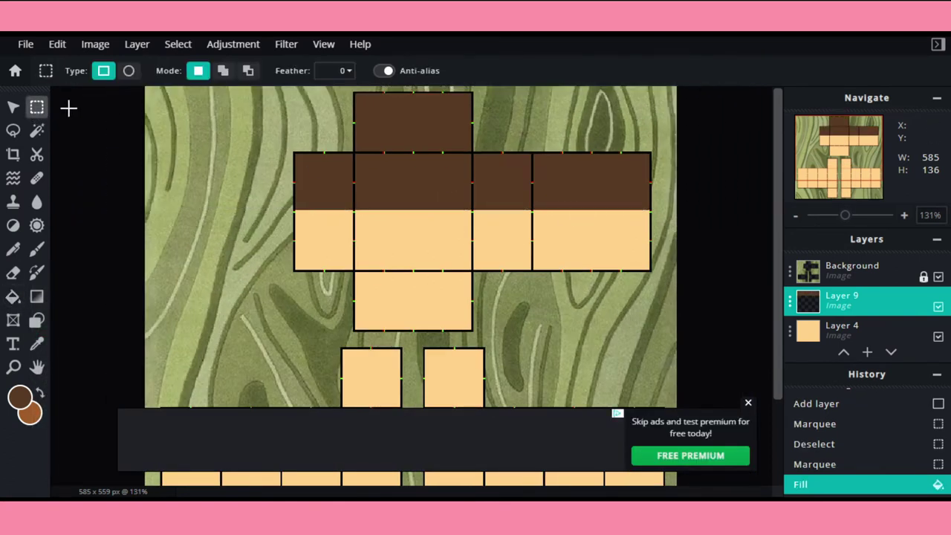
pyautogui.hotkey('ctrl', 'd')
pyautogui.click(748, 406)
# Step: Select a full-width 585 x 188 px band over the sleeves, ending just above the wrists, fill it with dark brown and deselect
pyautogui.scroll(-3, 484, 211)
pyautogui.scroll(3, 380, 371)
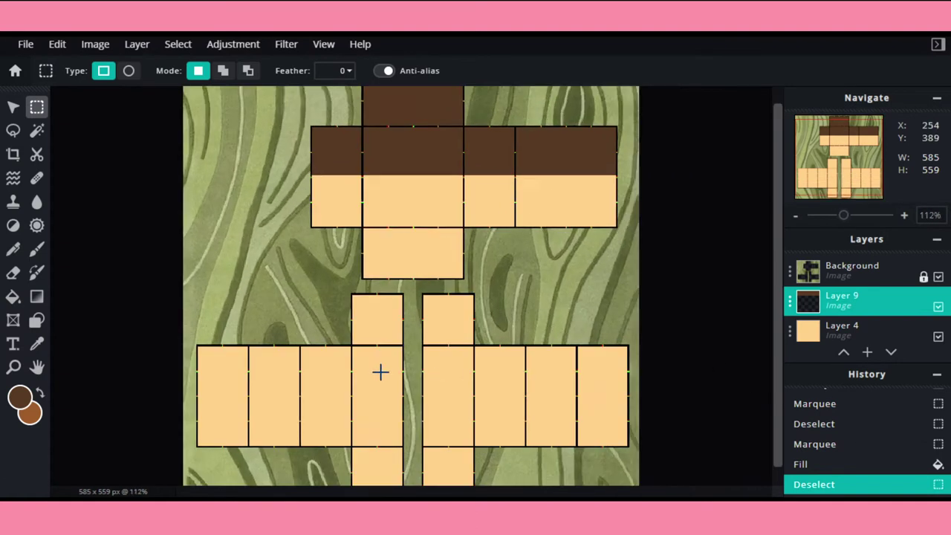
pyautogui.moveTo(780, 295); pyautogui.dragTo(779, 327)
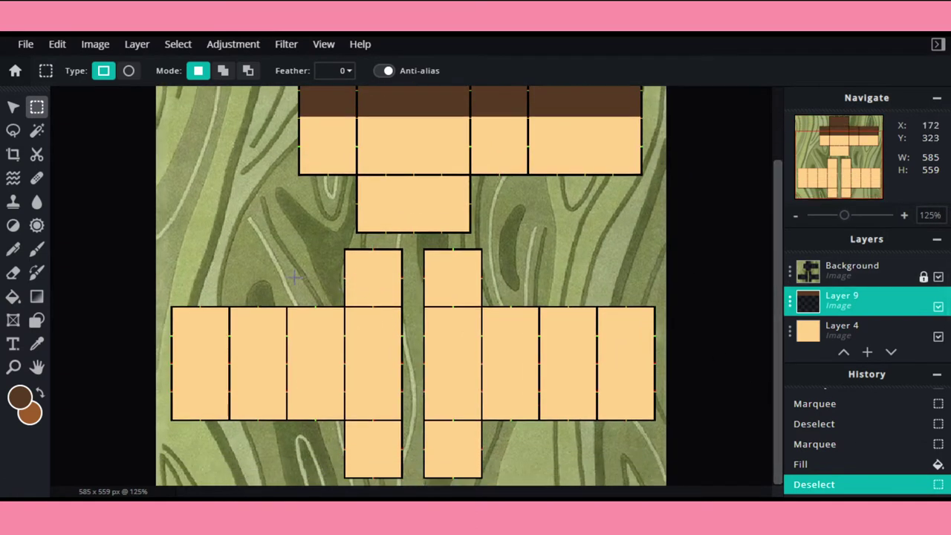
pyautogui.moveTo(131, 246)
pyautogui.mouseDown()
pyautogui.moveTo(490, 280)
pyautogui.moveTo(769, 357)
pyautogui.moveTo(799, 395)
pyautogui.moveTo(711, 383)
pyautogui.moveTo(704, 415)
pyautogui.mouseUp()
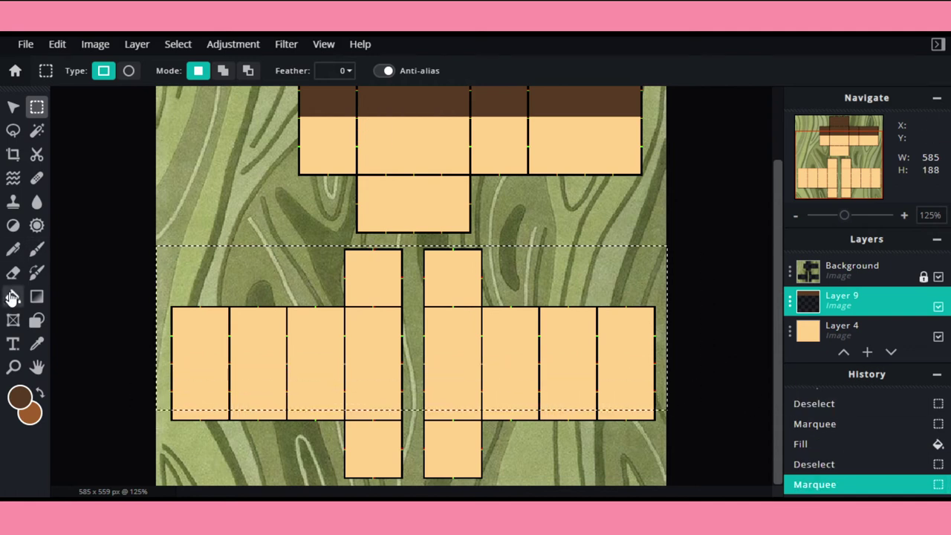
pyautogui.click(12, 296)
pyautogui.click(353, 338)
pyautogui.scroll(3, 779, 218)
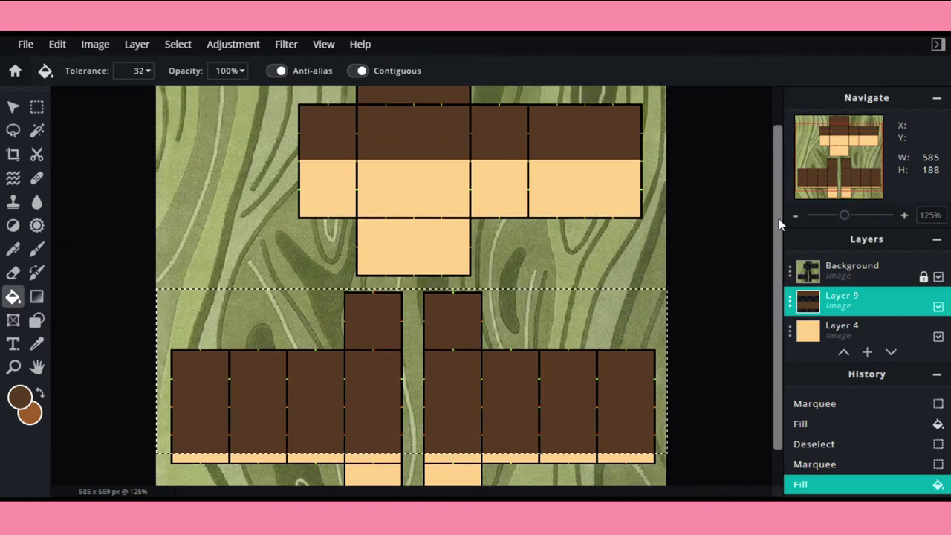
pyautogui.click(36, 107)
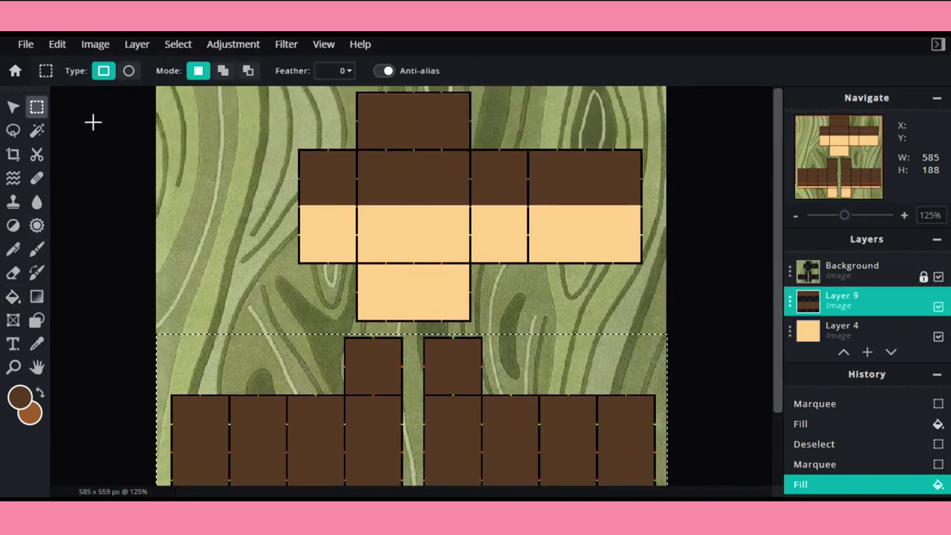
pyautogui.click(66, 117)
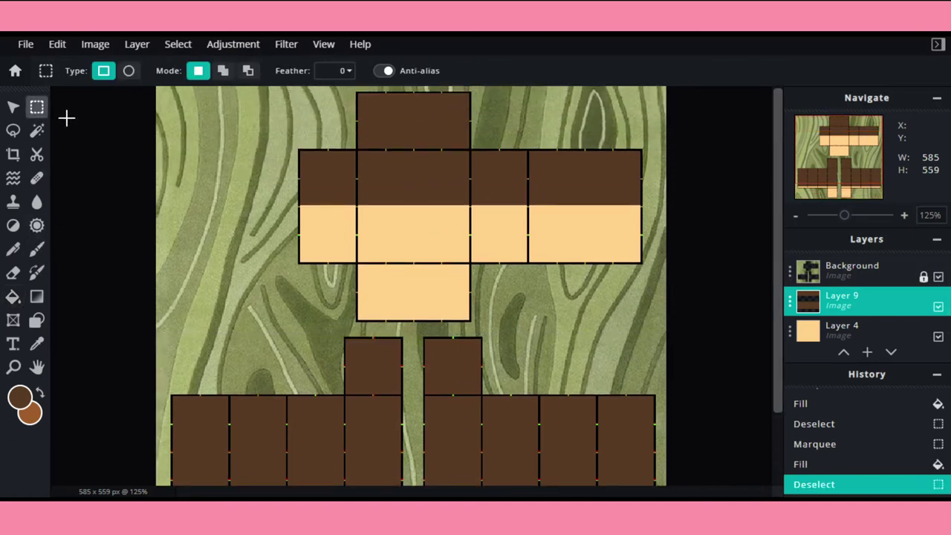
# Step: Cut a neckline from the brown layer with an elliptical selection about 39 x 58 px, centred on the torso front's upper edge
pyautogui.click(130, 74)
pyautogui.scroll(3, 482, 99)
pyautogui.scroll(1, 776, 221)
pyautogui.scroll(1, 777, 221)
pyautogui.moveTo(361, 182); pyautogui.dragTo(430, 278)
pyautogui.moveTo(404, 243); pyautogui.dragTo(408, 235)
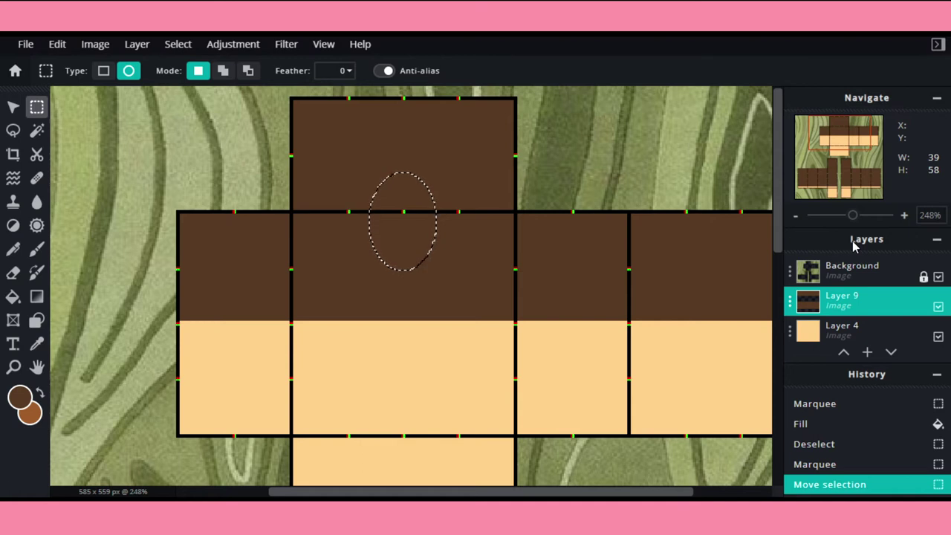
pyautogui.press('Delete')
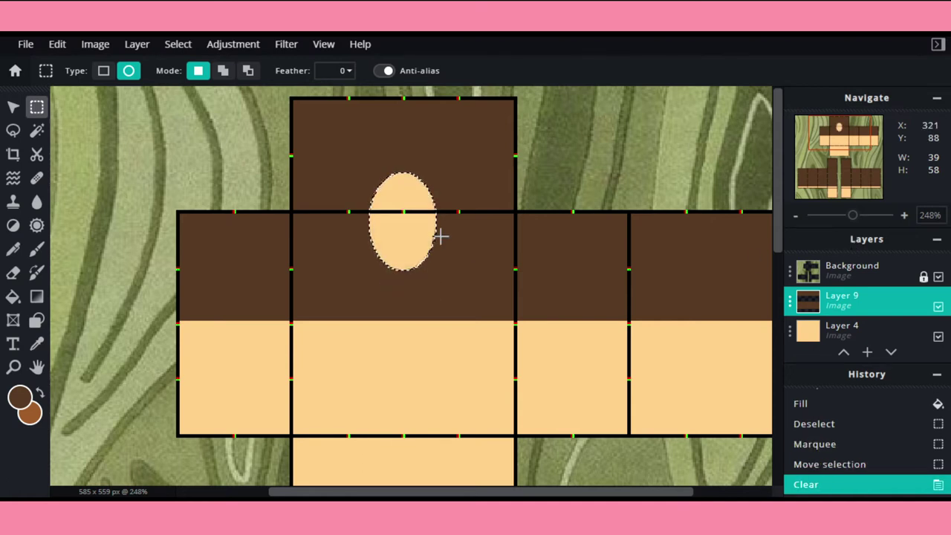
# Step: Set the eraser to the four-pointed star brush at 100 px, rotated upright to about 91°, and deselect the neckline ellipse
pyautogui.click(13, 273)
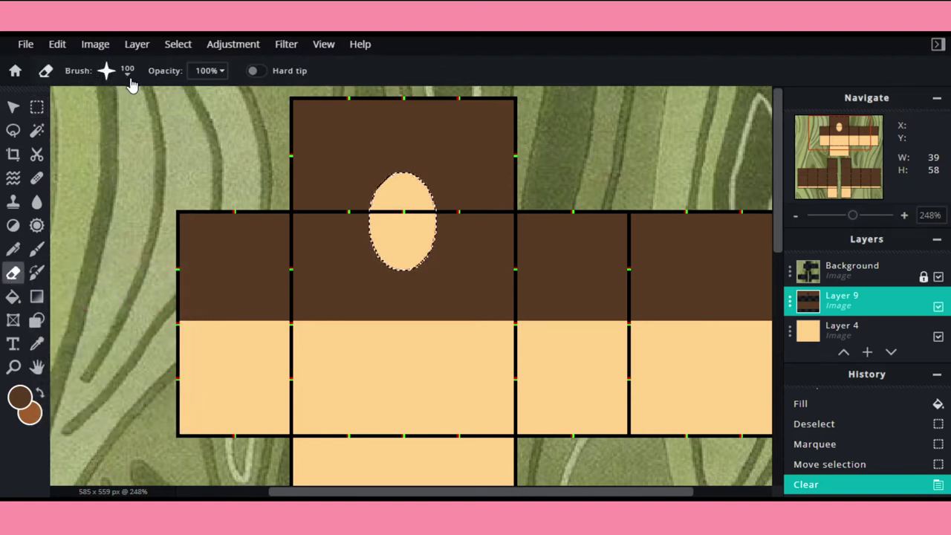
pyautogui.click(127, 75)
pyautogui.scroll(-1, 266, 338)
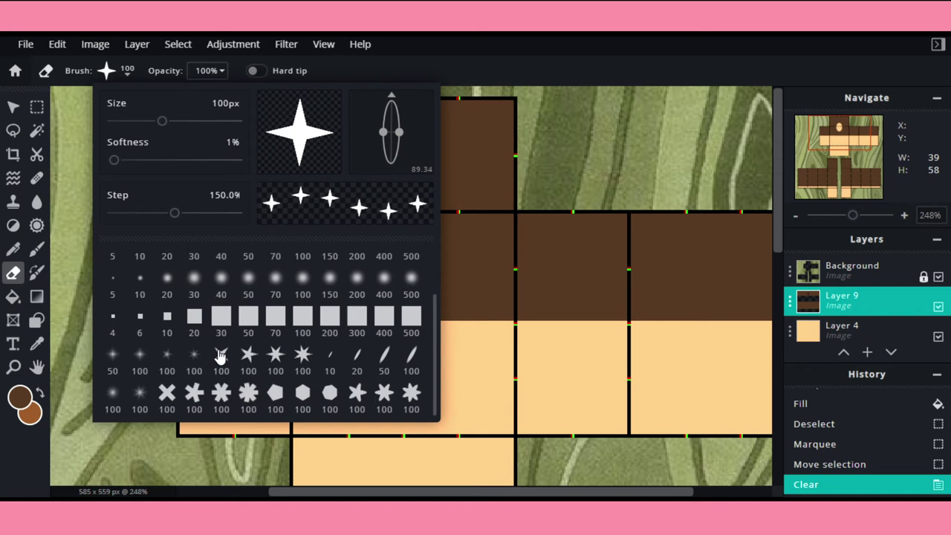
pyautogui.click(220, 356)
pyautogui.moveTo(417, 109); pyautogui.dragTo(392, 76)
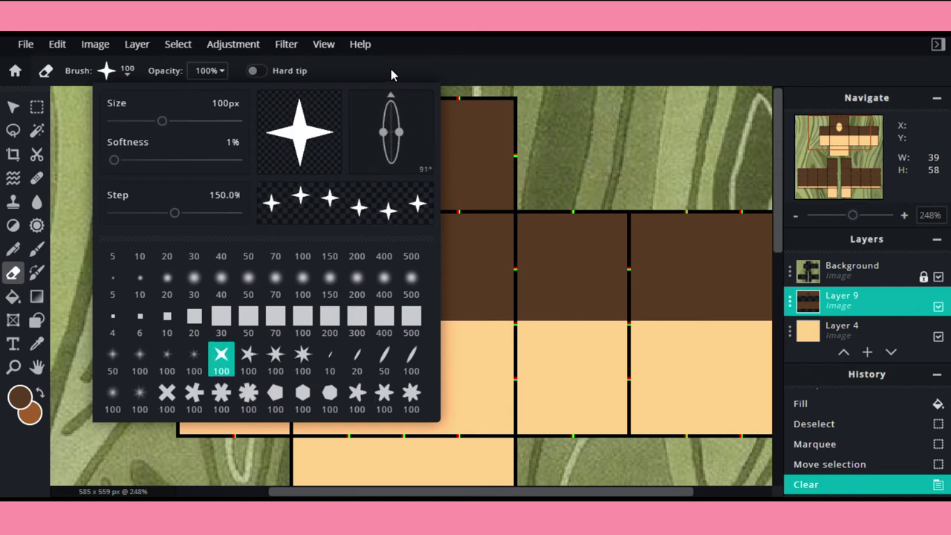
pyautogui.scroll(-3, 535, 246)
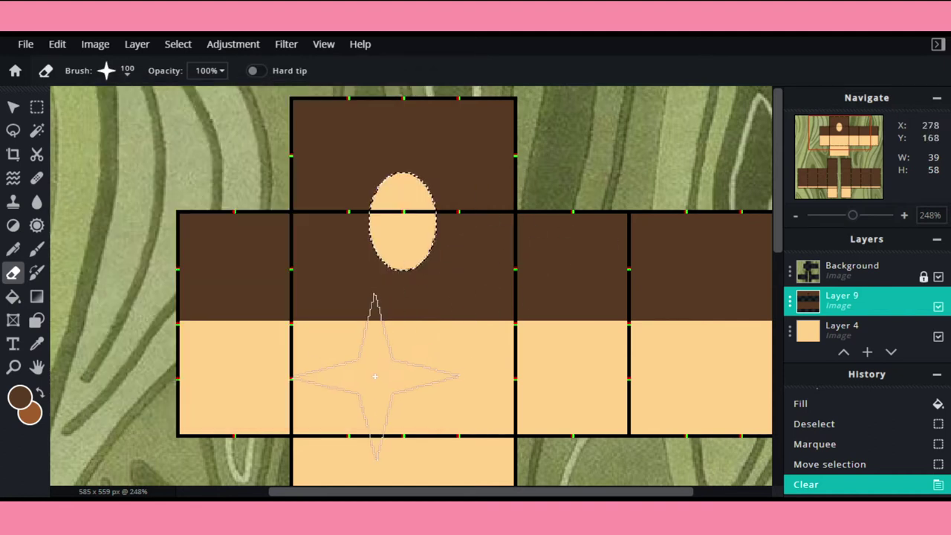
pyautogui.click(37, 106)
pyautogui.click(172, 155)
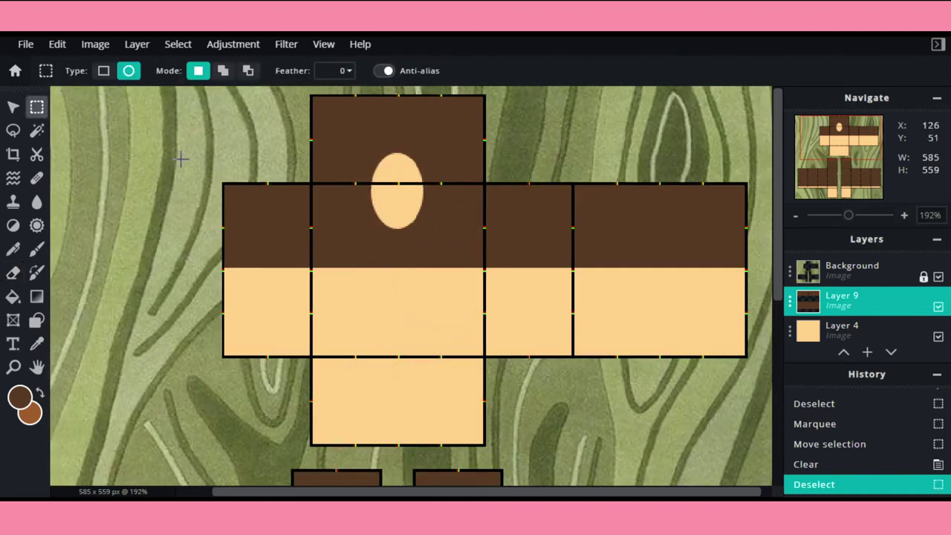
pyautogui.click(12, 273)
pyautogui.scroll(2, 472, 409)
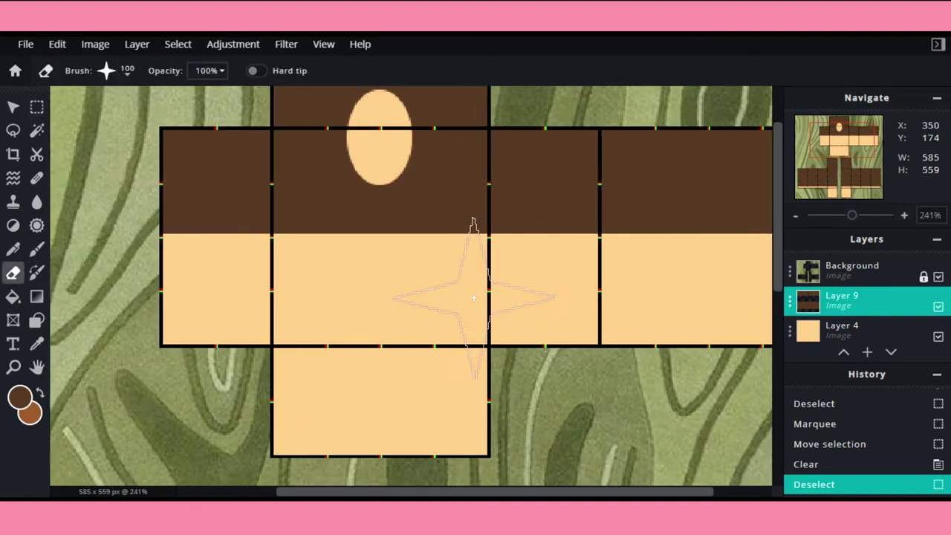
pyautogui.click(378, 275)
pyautogui.scroll(-3, 378, 274)
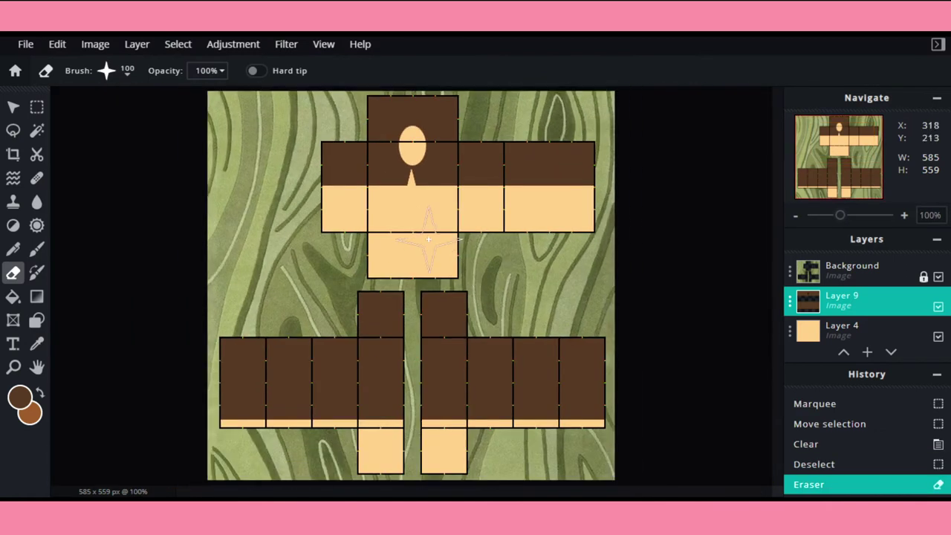
pyautogui.scroll(2, 412, 147)
pyautogui.scroll(1, 412, 147)
pyautogui.hotkey('ctrl', 'z')
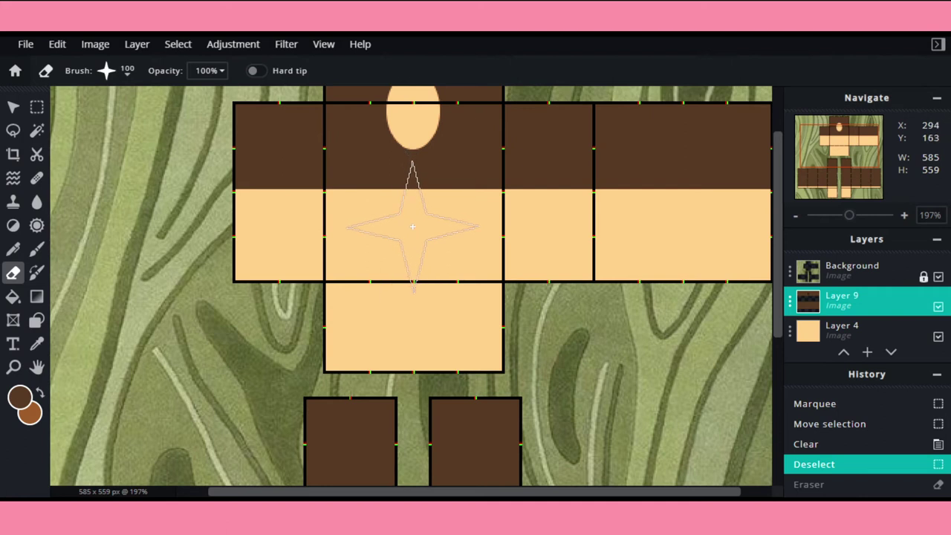
# Step: Erase a pointed notch with the star's upper tip in the brown top's lower edge, centred below the neckline on the torso front
pyautogui.click(412, 225)
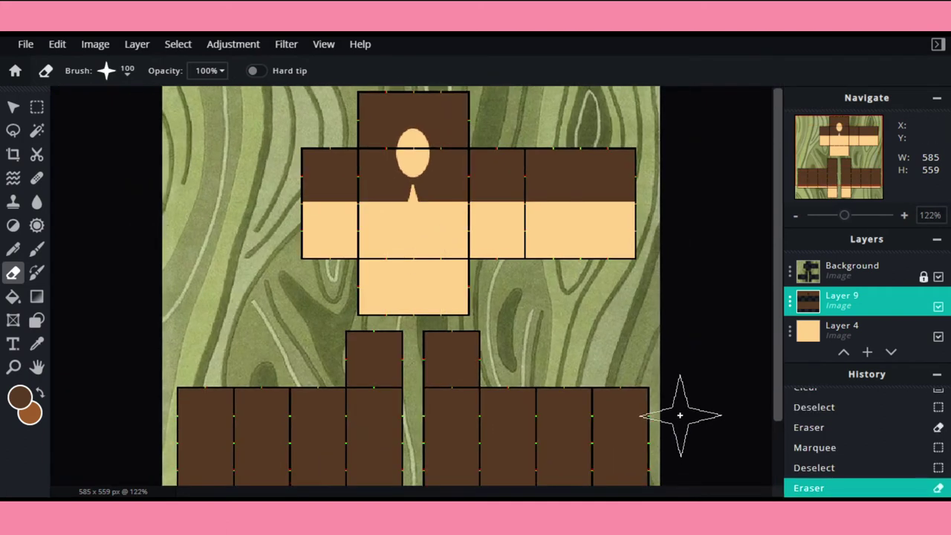
pyautogui.click(378, 95)
pyautogui.scroll(3, 412, 161)
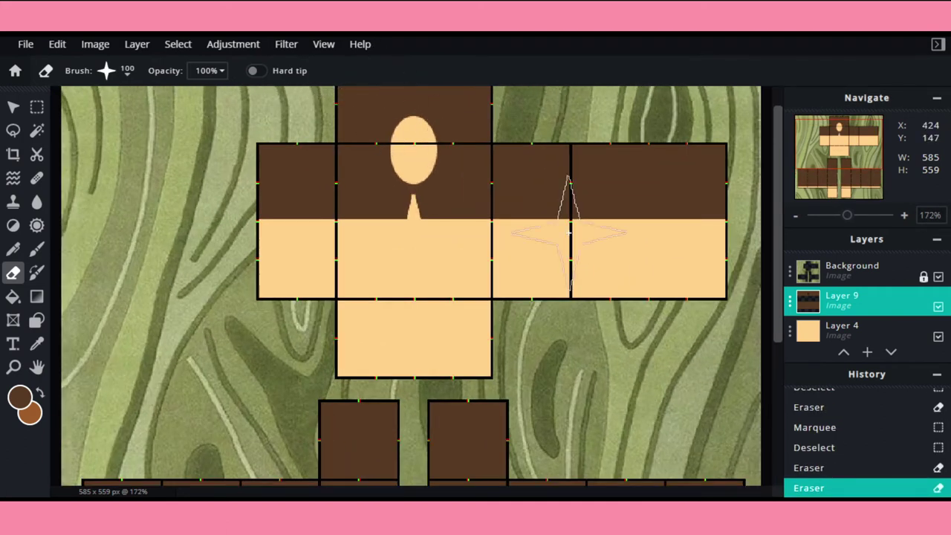
# Step: Add another empty layer above the brown clothing layer
pyautogui.click(867, 352)
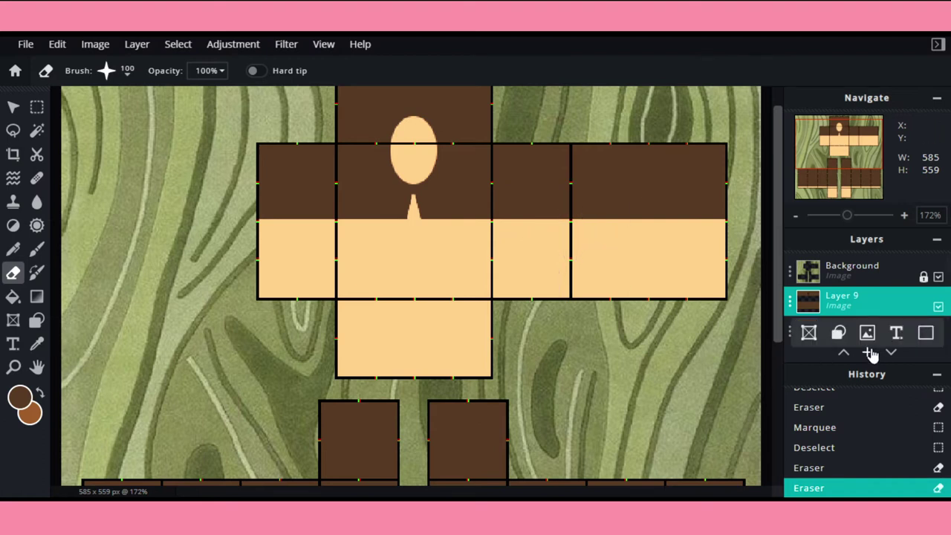
pyautogui.click(923, 335)
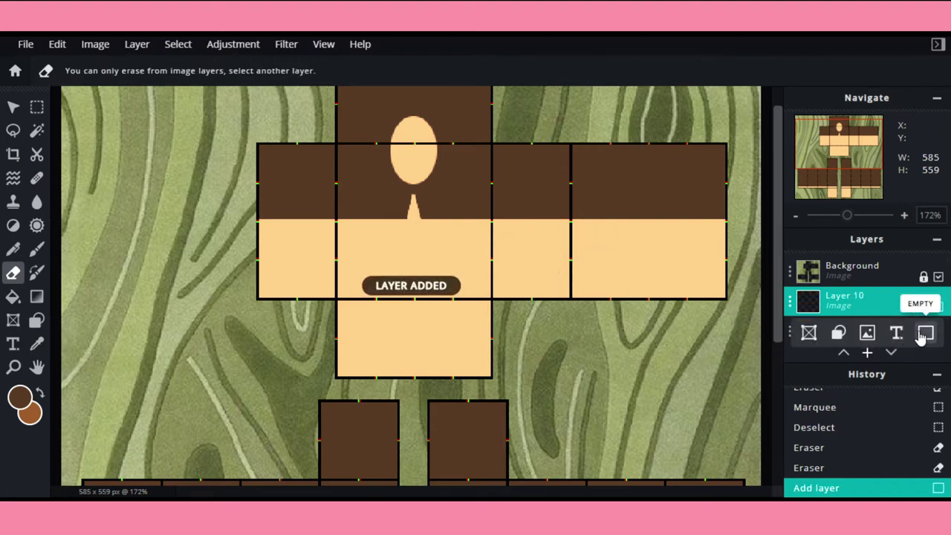
# Step: Swap the foreground and background colours to make #9A6030 active, and set up an ellipse shape with that fill
pyautogui.click(38, 393)
pyautogui.click(19, 396)
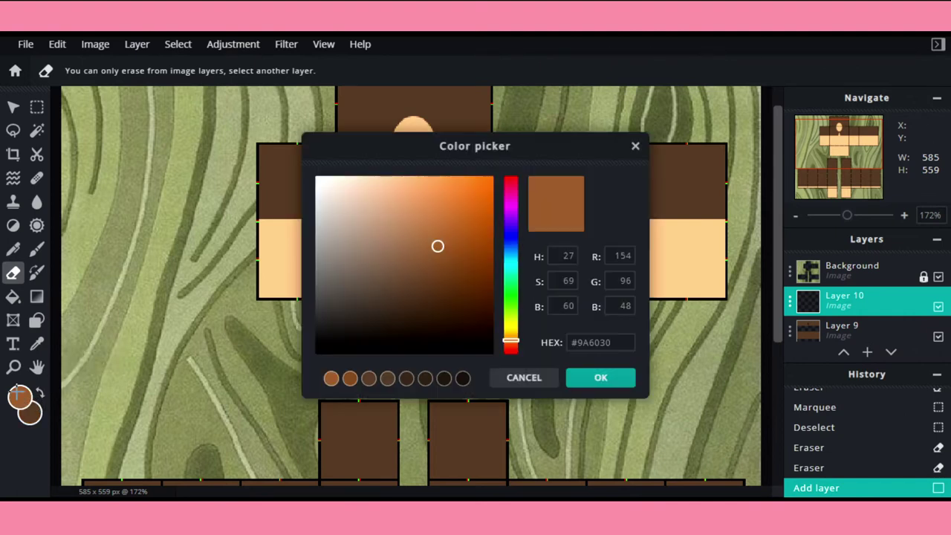
pyautogui.click(515, 380)
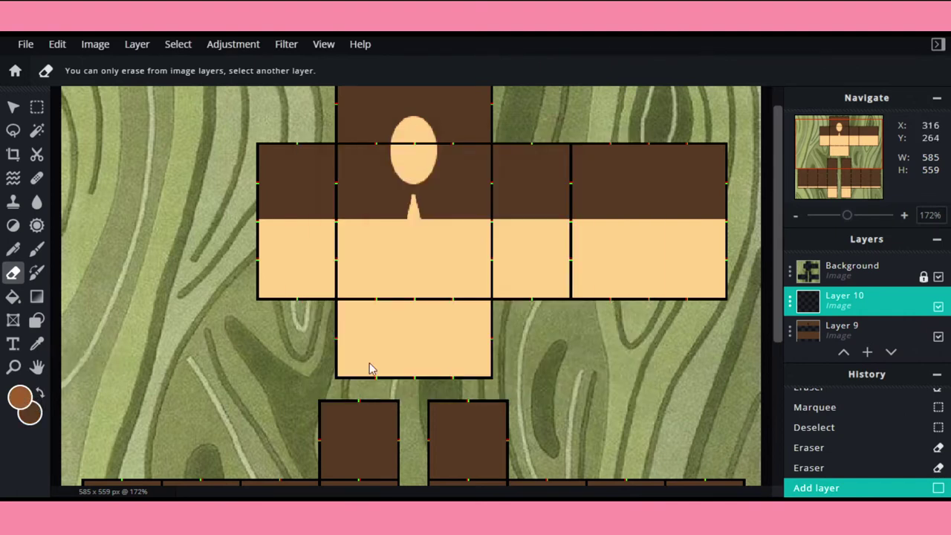
pyautogui.click(36, 320)
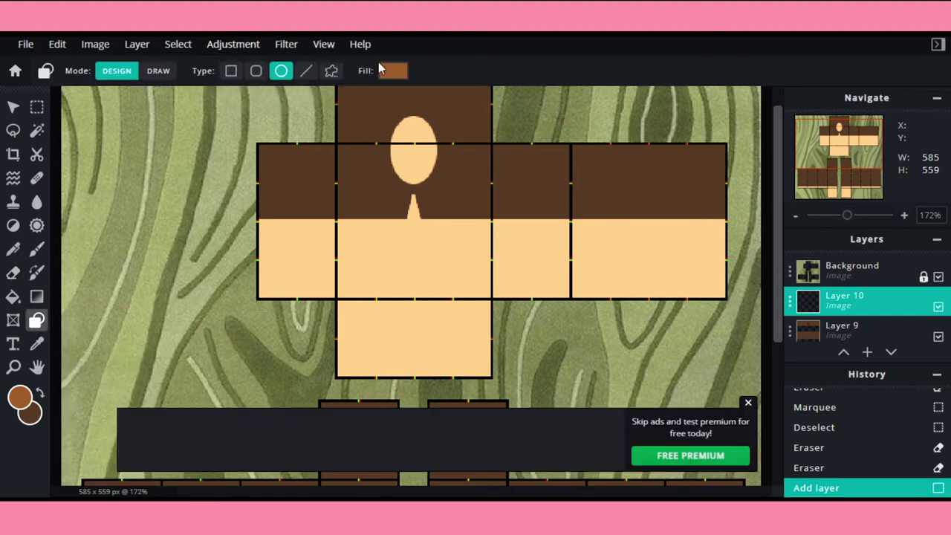
# Step: Draw a small orange-brown ellipse as a bead in the gap between the oval neckline and the pointed notch
pyautogui.scroll(5, 439, 129)
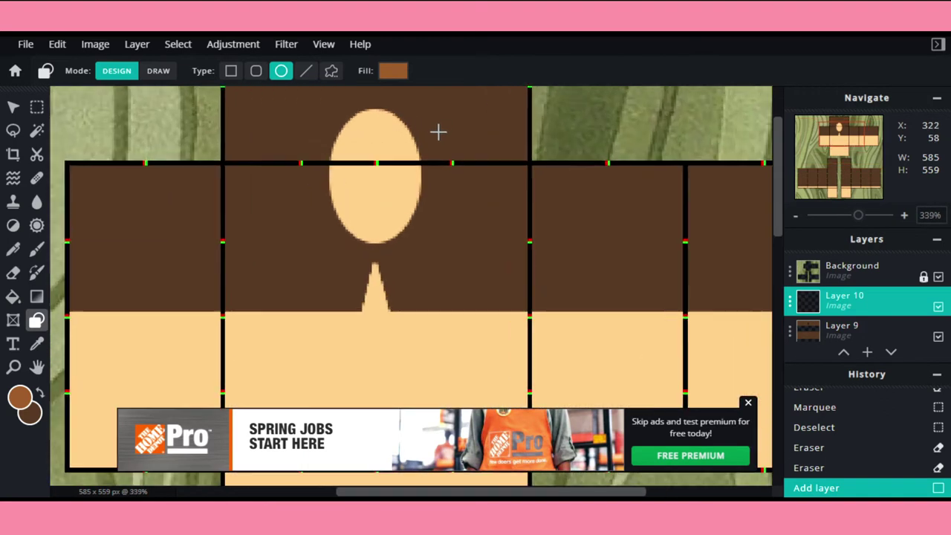
pyautogui.moveTo(363, 264); pyautogui.dragTo(440, 284)
pyautogui.scroll(-1, 572, 325)
pyautogui.moveTo(427, 301); pyautogui.dragTo(435, 283)
pyautogui.scroll(-4, 436, 279)
pyautogui.click(496, 260)
pyautogui.scroll(-2, 496, 260)
pyautogui.scroll(6, 471, 276)
# Step: Shrink the bead ellipse to 5 x 4 px and place it at X 291, Y 110, between the neckline and the notch
pyautogui.click(12, 107)
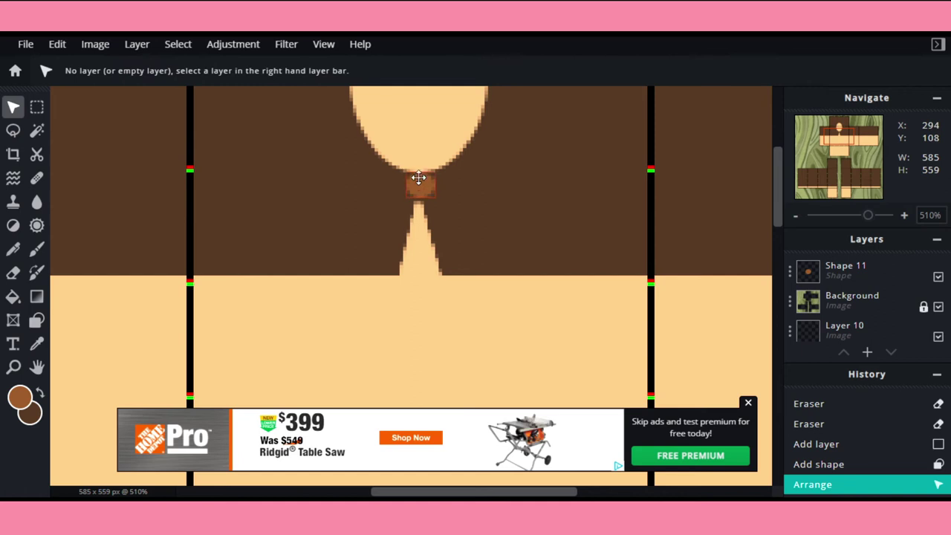
pyautogui.click(419, 181)
pyautogui.moveTo(442, 173); pyautogui.dragTo(428, 182)
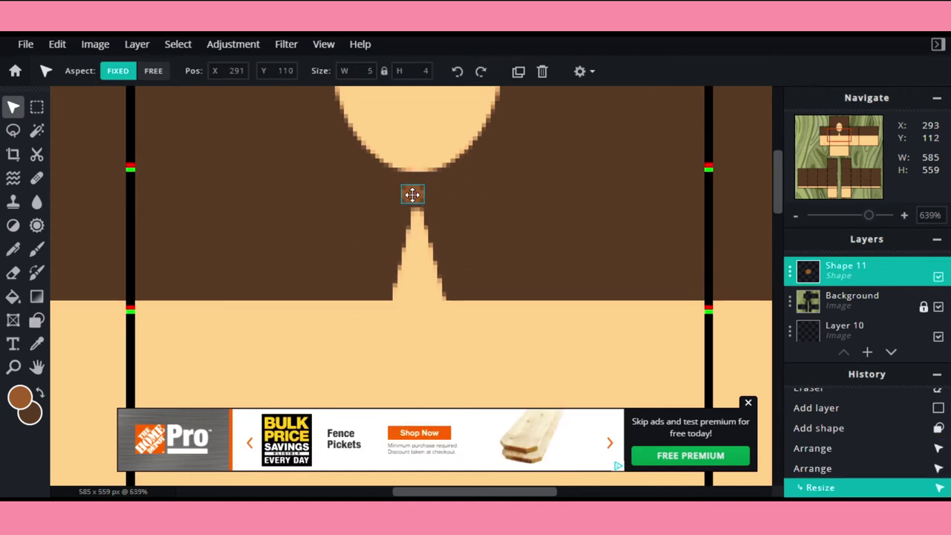
pyautogui.click(468, 182)
pyautogui.scroll(-4, 469, 182)
pyautogui.scroll(2, 302, 250)
pyautogui.scroll(2, 363, 214)
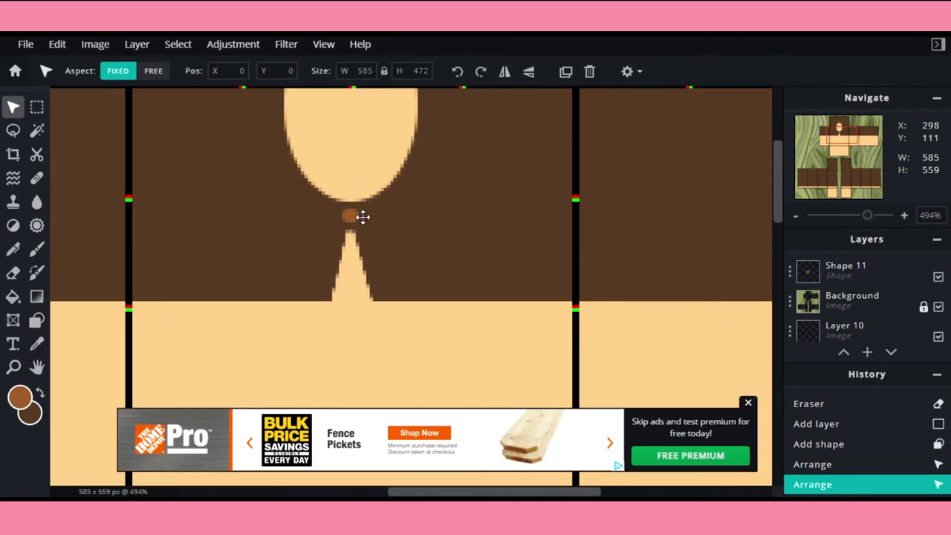
# Step: Enlarge the bead ellipse to about 10 x 8 px with free aspect, trim its width slightly, and centre it above the notch
pyautogui.click(355, 214)
pyautogui.moveTo(358, 210); pyautogui.dragTo(367, 202)
pyautogui.moveTo(357, 214); pyautogui.dragTo(354, 222)
pyautogui.moveTo(364, 208); pyautogui.dragTo(372, 126)
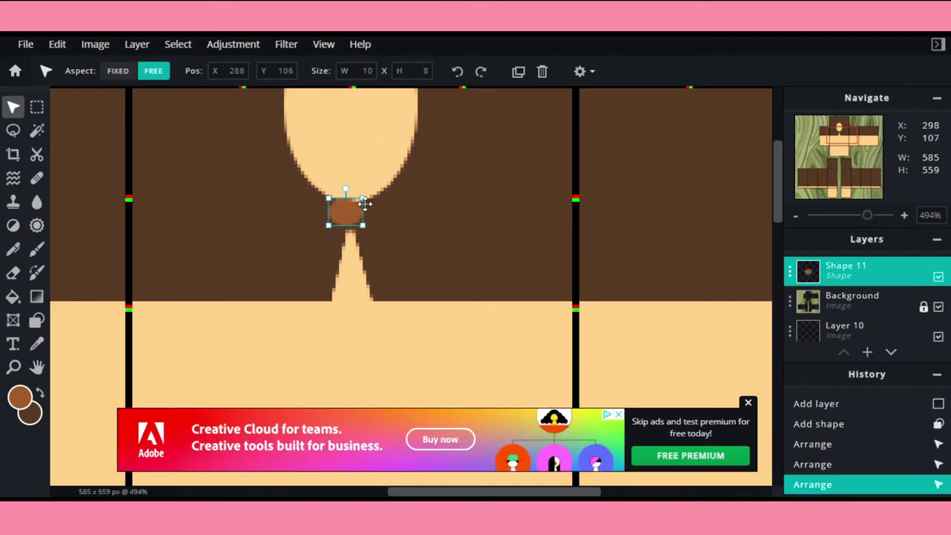
pyautogui.moveTo(364, 198); pyautogui.dragTo(359, 197)
pyautogui.moveTo(350, 213); pyautogui.dragTo(356, 217)
pyautogui.click(451, 207)
pyautogui.scroll(-4, 458, 205)
pyautogui.scroll(2, 411, 210)
pyautogui.scroll(-1, 396, 213)
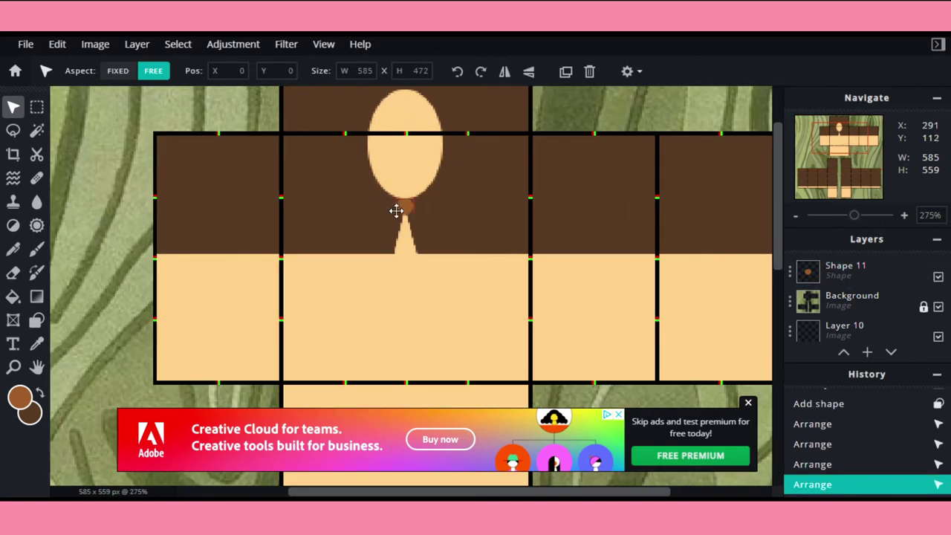
# Step: Adjust the bead ellipse's height and position in the gap below the neckline, and undo the last two changes
pyautogui.click(401, 209)
pyautogui.moveTo(413, 198)
pyautogui.mouseDown()
pyautogui.moveTo(406, 216)
pyautogui.moveTo(427, 206)
pyautogui.moveTo(414, 213)
pyautogui.mouseUp()
pyautogui.scroll(3, 410, 204)
pyautogui.click(438, 212)
pyautogui.scroll(-1, 439, 211)
pyautogui.scroll(-5, 438, 204)
pyautogui.click(424, 204)
pyautogui.scroll(4, 426, 206)
pyautogui.hotkey('ctrl', 'z')
pyautogui.hotkey('ctrl', 'z')
pyautogui.scroll(-5, 467, 206)
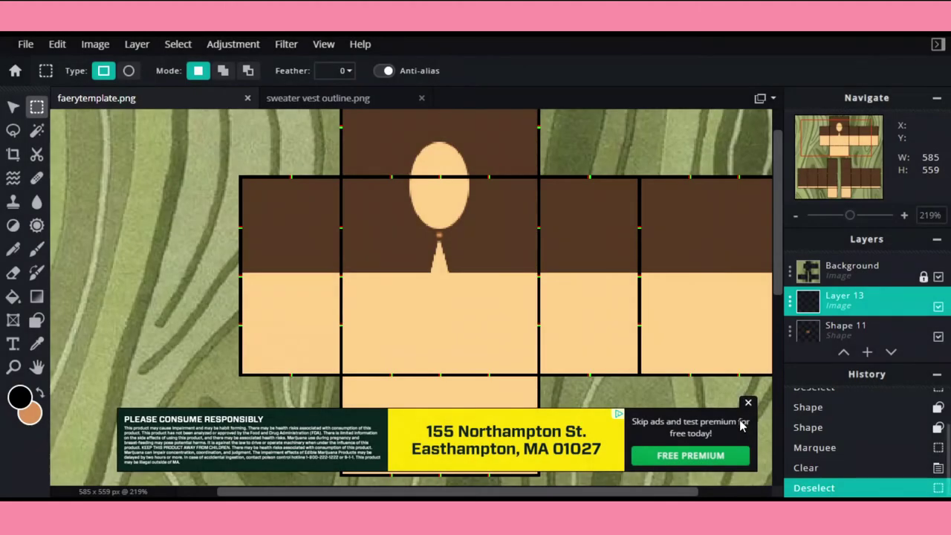
# Step: Close the advertisement and add an empty layer above Layer 13
pyautogui.click(749, 402)
pyautogui.click(868, 353)
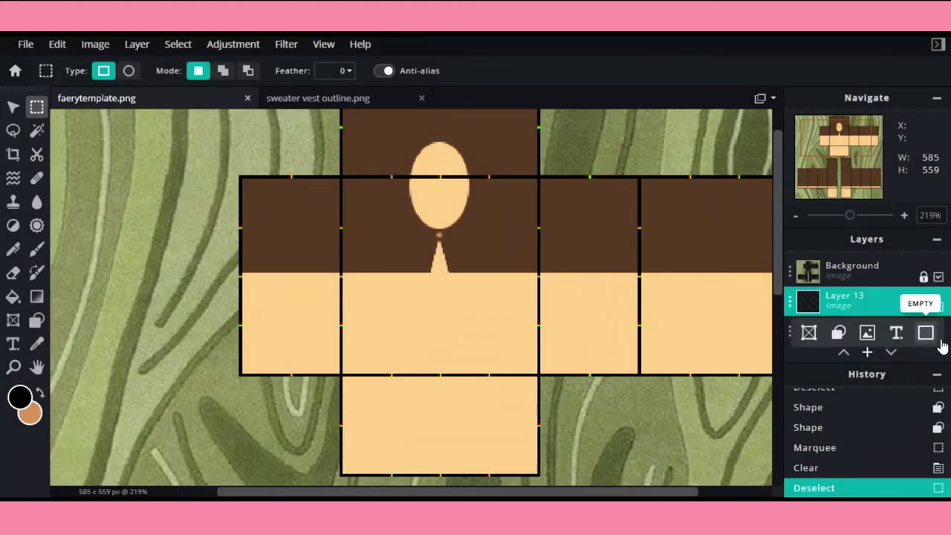
pyautogui.click(867, 352)
pyautogui.click(925, 333)
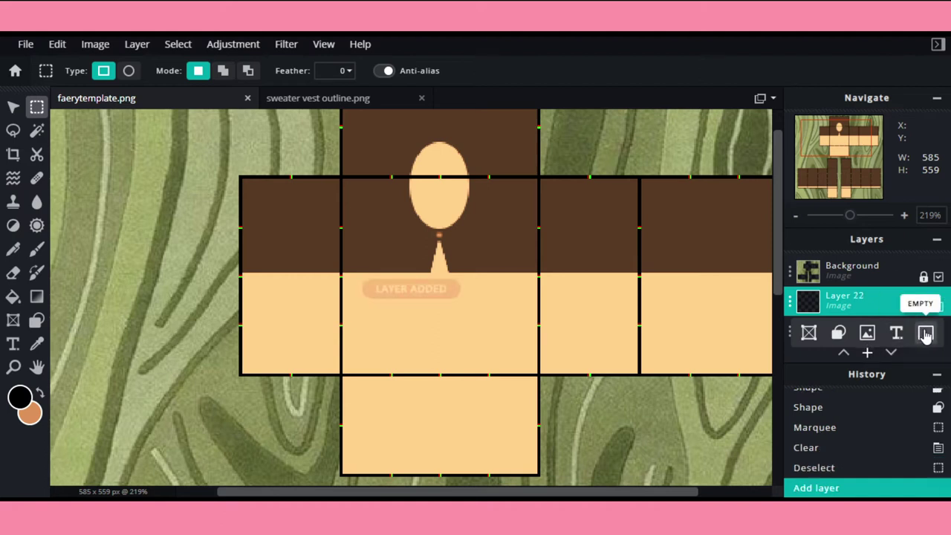
# Step: Draw a straight black line with a 1 px outline along the brown top's lower edge, across all the torso panels
pyautogui.click(37, 320)
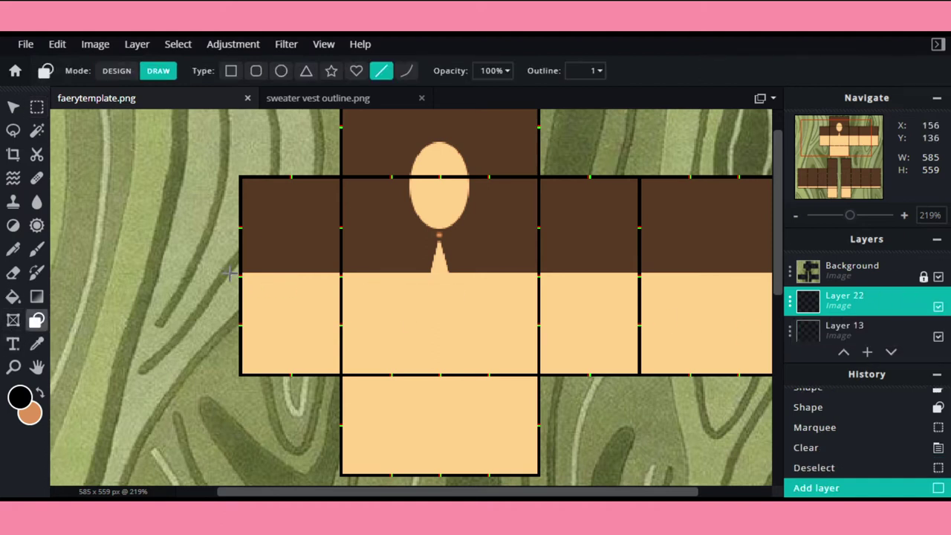
pyautogui.moveTo(240, 272); pyautogui.dragTo(767, 275)
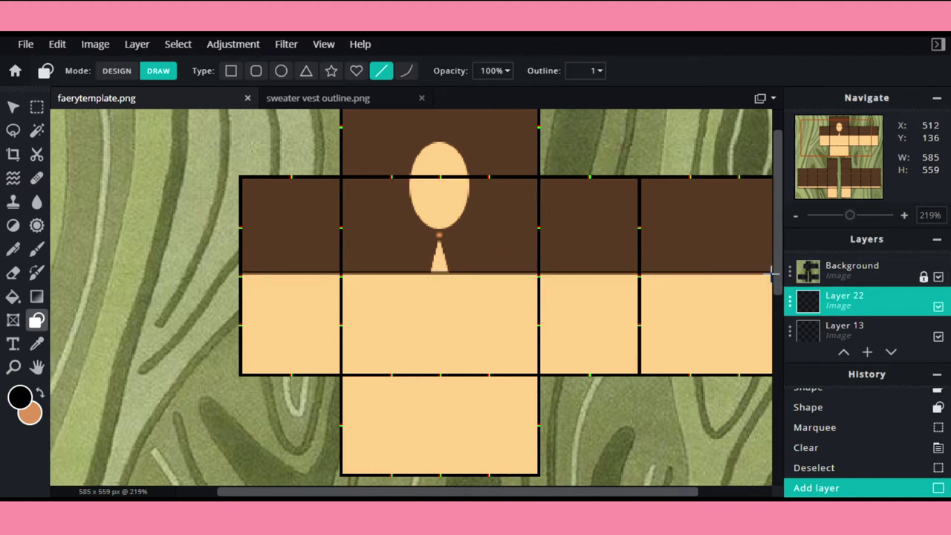
pyautogui.moveTo(773, 274); pyautogui.dragTo(773, 273)
pyautogui.moveTo(526, 492); pyautogui.dragTo(665, 491)
pyautogui.scroll(3, 709, 227)
pyautogui.moveTo(577, 306); pyautogui.dragTo(717, 306)
pyautogui.moveTo(570, 495); pyautogui.dragTo(379, 493)
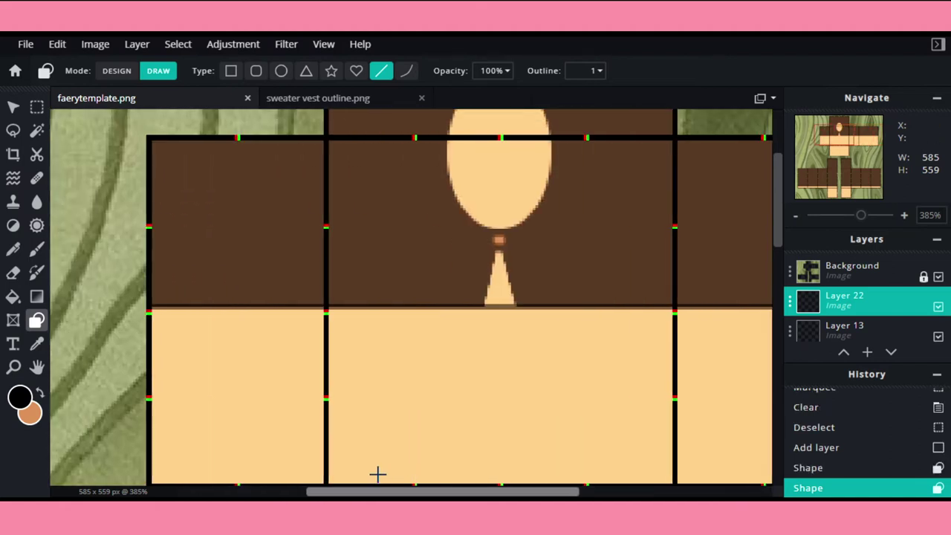
# Step: Erase the part of the black hem line that crosses the pointed notch, using the 100 px star brush
pyautogui.click(14, 273)
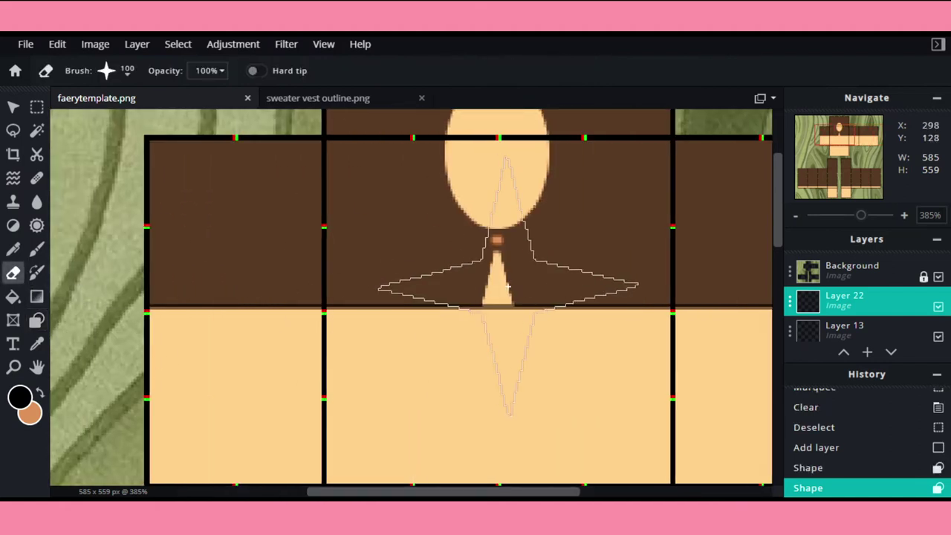
pyautogui.click(496, 382)
pyautogui.click(497, 381)
pyautogui.scroll(-3, 537, 342)
pyautogui.scroll(4, 446, 164)
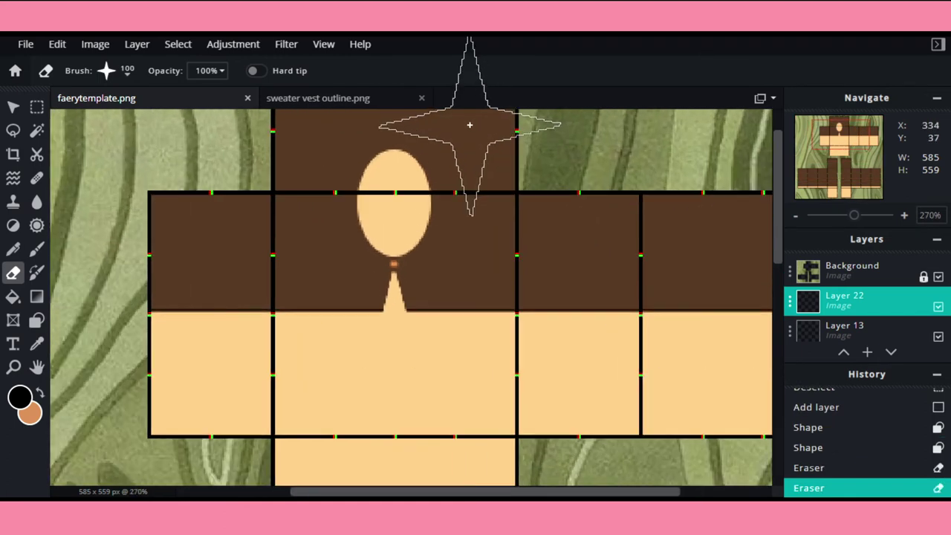
# Step: Move the hem line up slightly to X 164, Y 134 so it lies on the brown top's lower edge
pyautogui.click(13, 106)
pyautogui.scroll(5, 377, 329)
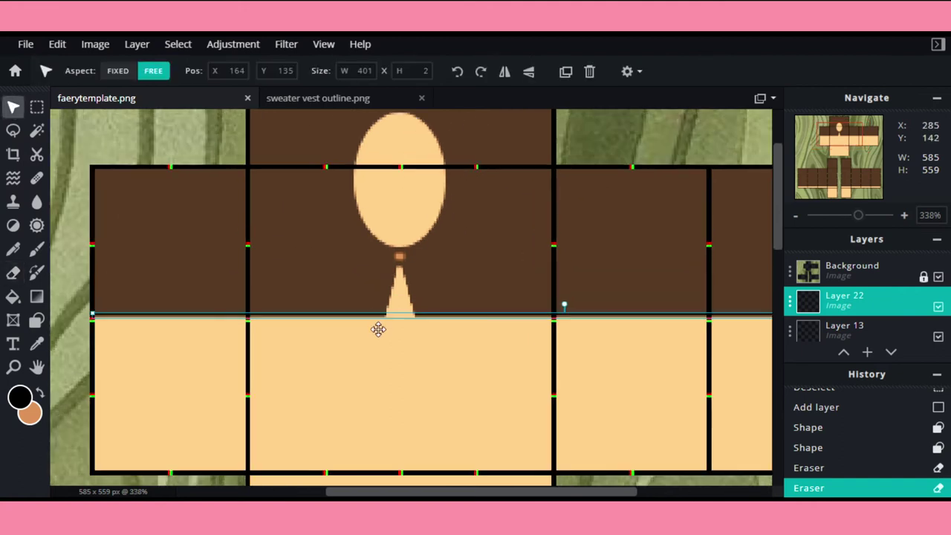
pyautogui.moveTo(382, 307); pyautogui.dragTo(381, 304)
pyautogui.scroll(-7, 383, 311)
pyautogui.click(419, 361)
pyautogui.scroll(-1, 419, 361)
# Step: Set the blend mode of the hem line's layer, Layer 22, to Overlay
pyautogui.click(866, 297)
pyautogui.click(864, 297)
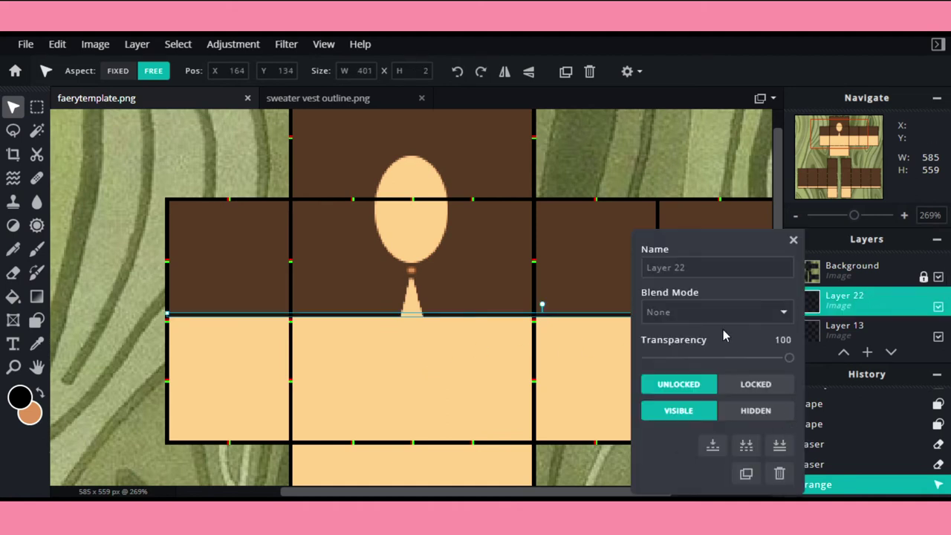
pyautogui.click(675, 66)
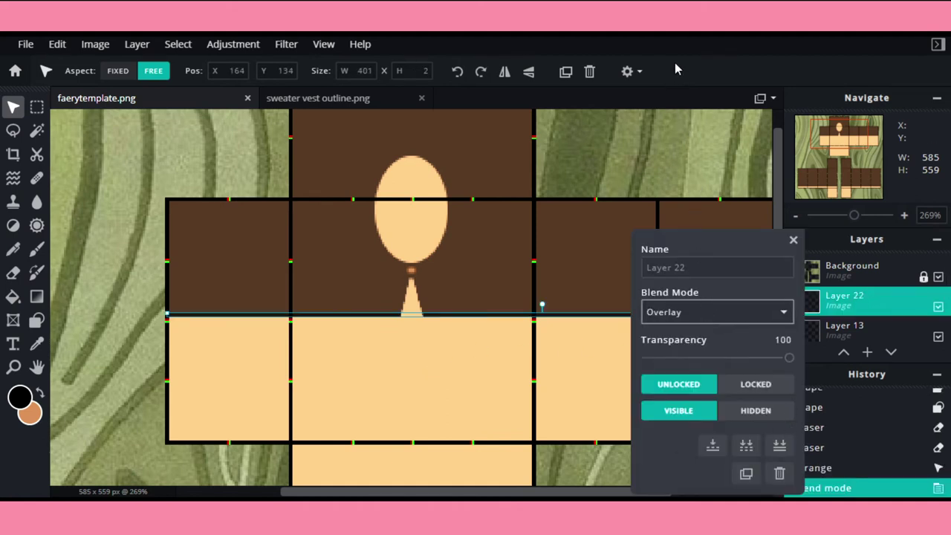
pyautogui.click(794, 240)
pyautogui.scroll(-2, 672, 172)
pyautogui.scroll(2, 522, 195)
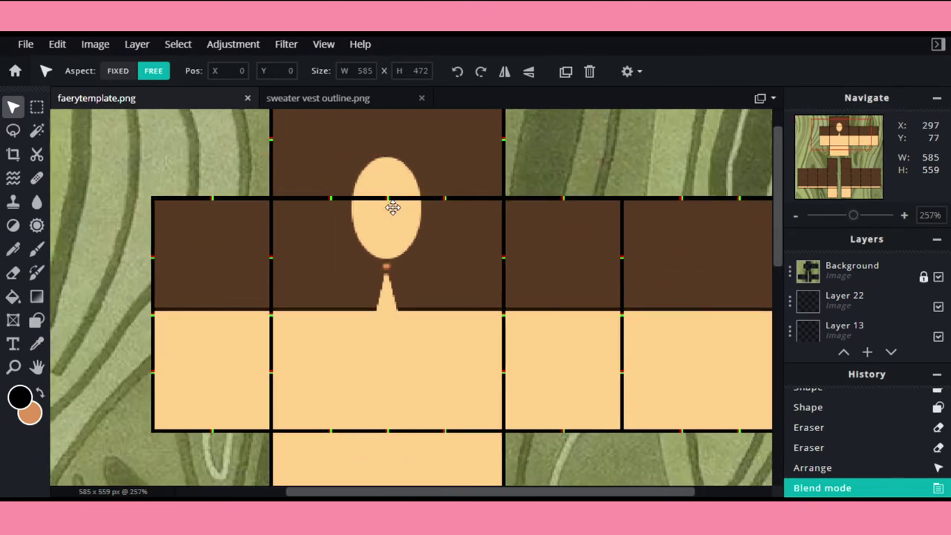
# Step: Duplicate the hem line's layer and move the copy up to X 165, Y 128 as a second parallel line
pyautogui.click(846, 296)
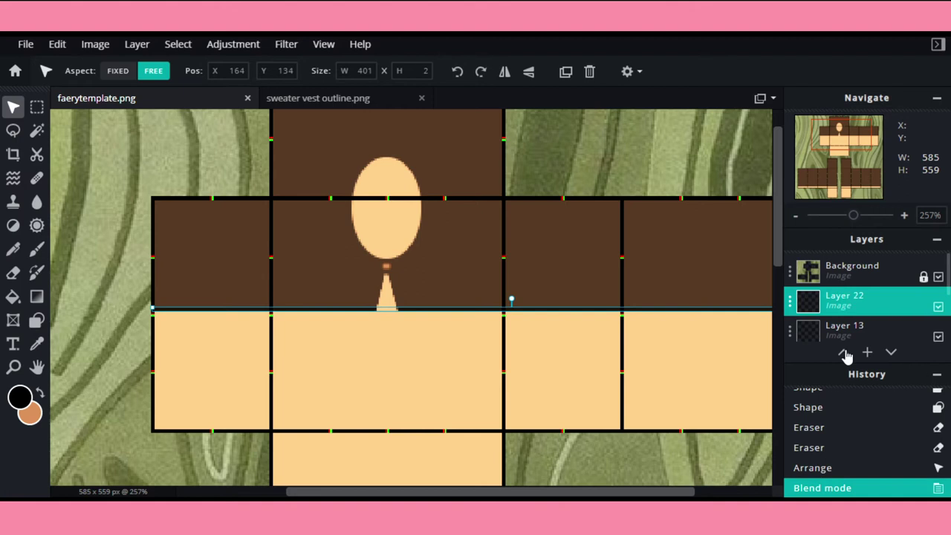
pyautogui.doubleClick(857, 303)
pyautogui.click(748, 473)
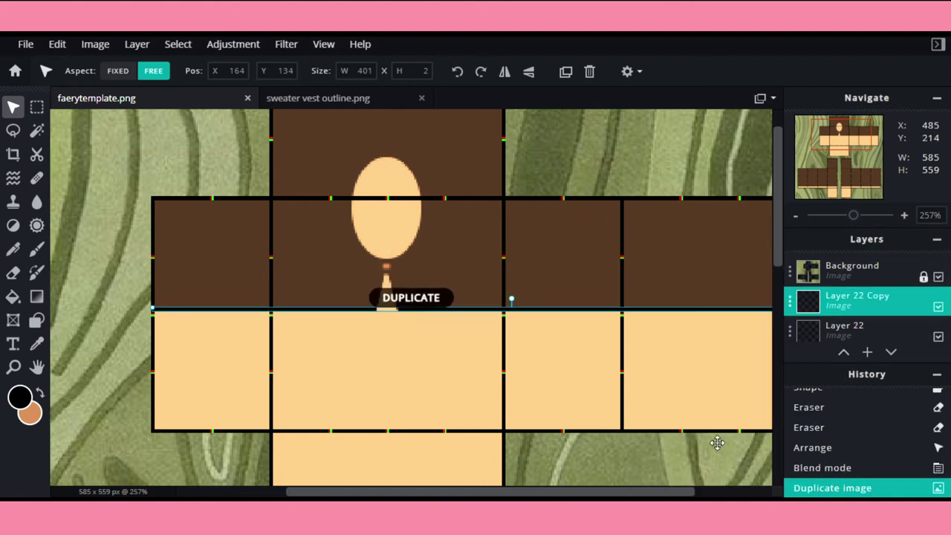
pyautogui.moveTo(616, 306); pyautogui.dragTo(618, 305)
pyautogui.hotkey('ctrl', 'z')
pyautogui.click(824, 298)
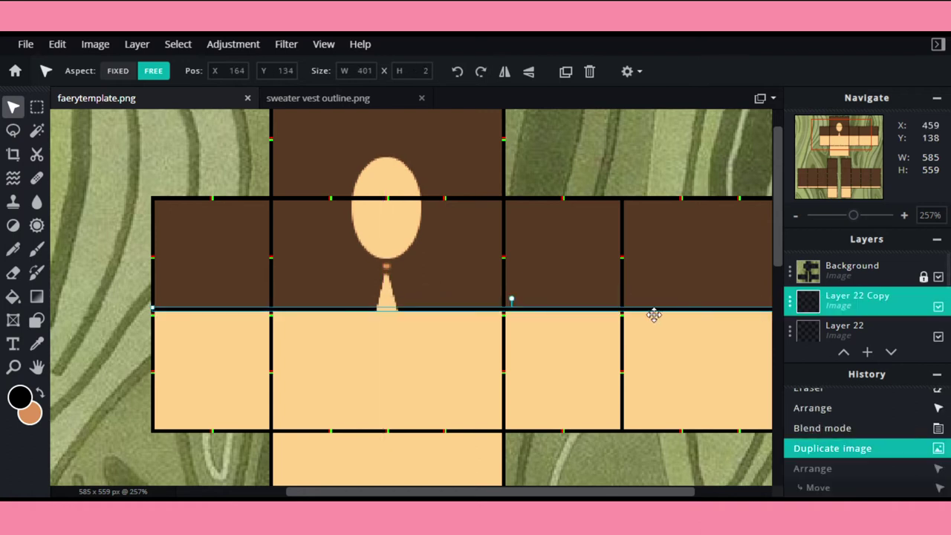
pyautogui.moveTo(617, 308); pyautogui.dragTo(617, 297)
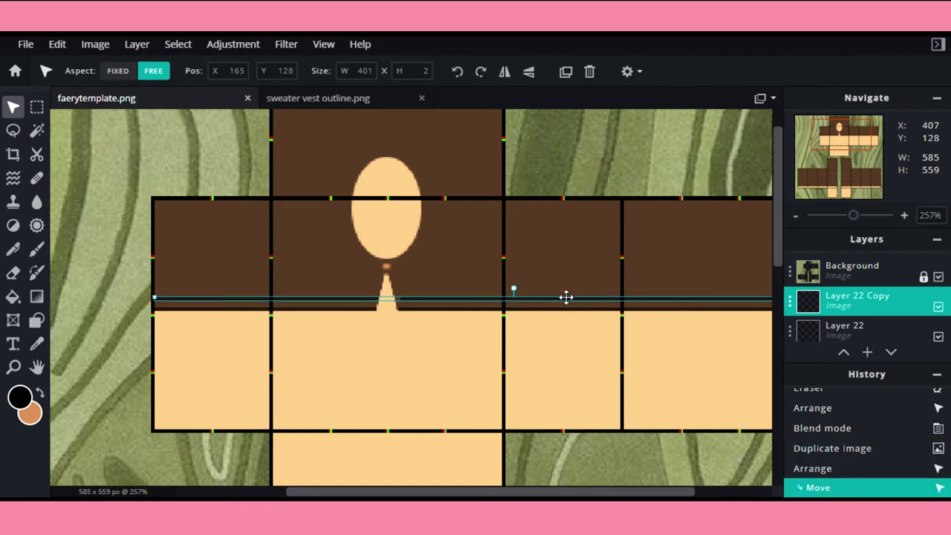
pyautogui.scroll(3, 316, 296)
pyautogui.scroll(-2, 315, 296)
pyautogui.hotkey('ctrl', 'z')
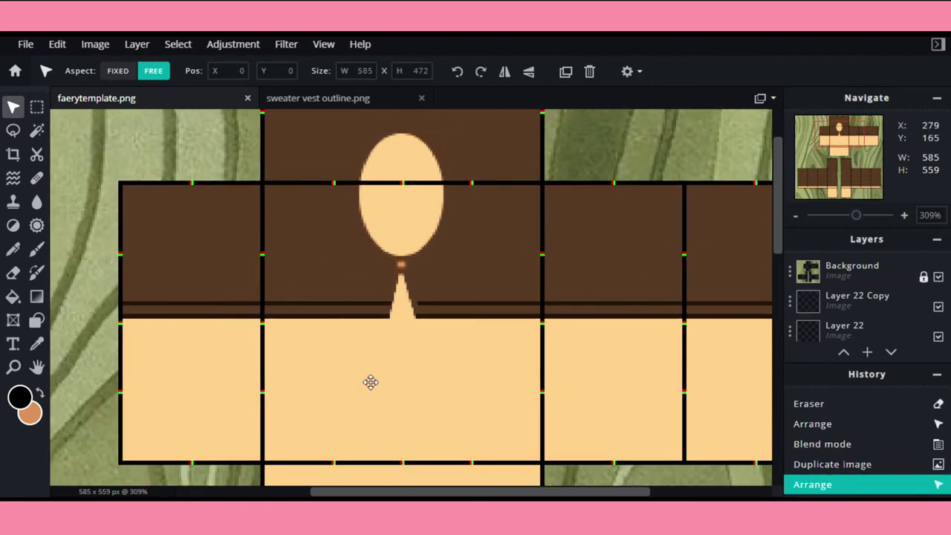
# Step: Add an empty layer above Layer 22 Copy and set up the straight line shape with a 1 px outline
pyautogui.click(855, 301)
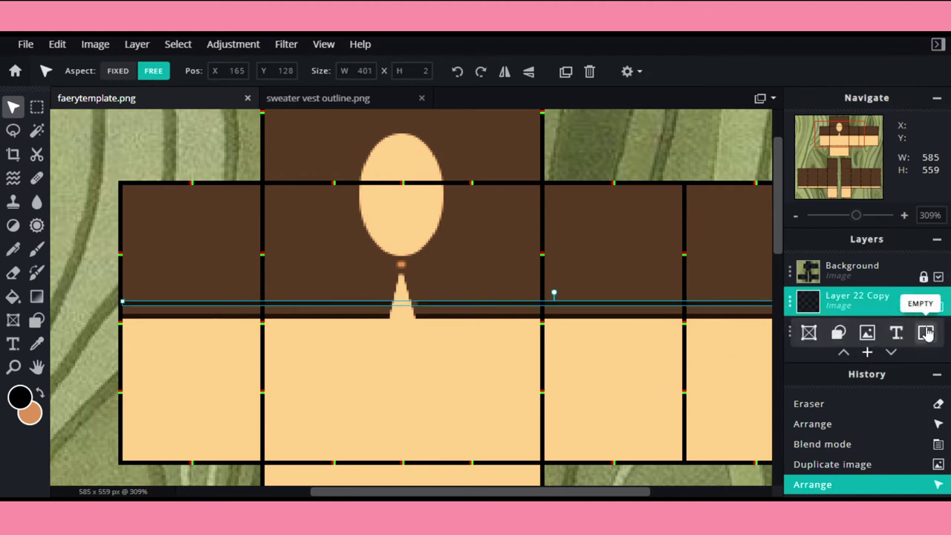
pyautogui.click(926, 334)
pyautogui.click(36, 297)
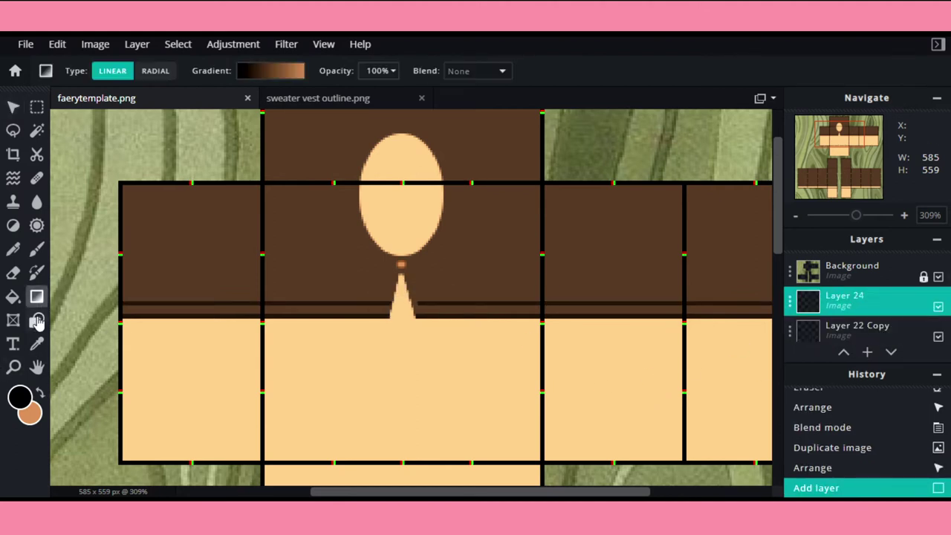
pyautogui.click(36, 321)
pyautogui.scroll(5, 153, 324)
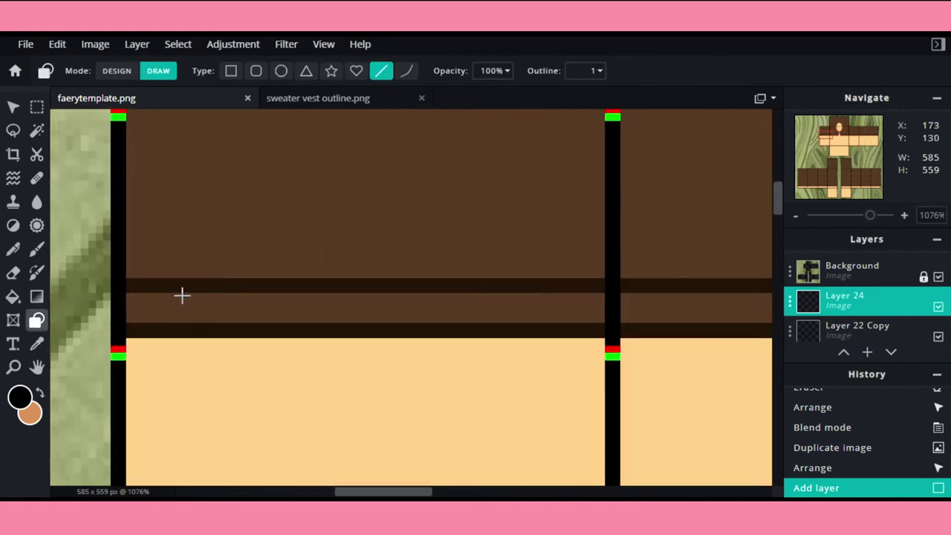
# Step: Draw evenly spaced short vertical black lines between the two hem lines across the leftmost torso panel to form ribbing
pyautogui.moveTo(151, 325); pyautogui.dragTo(213, 323)
pyautogui.hotkey('ctrl', 'z')
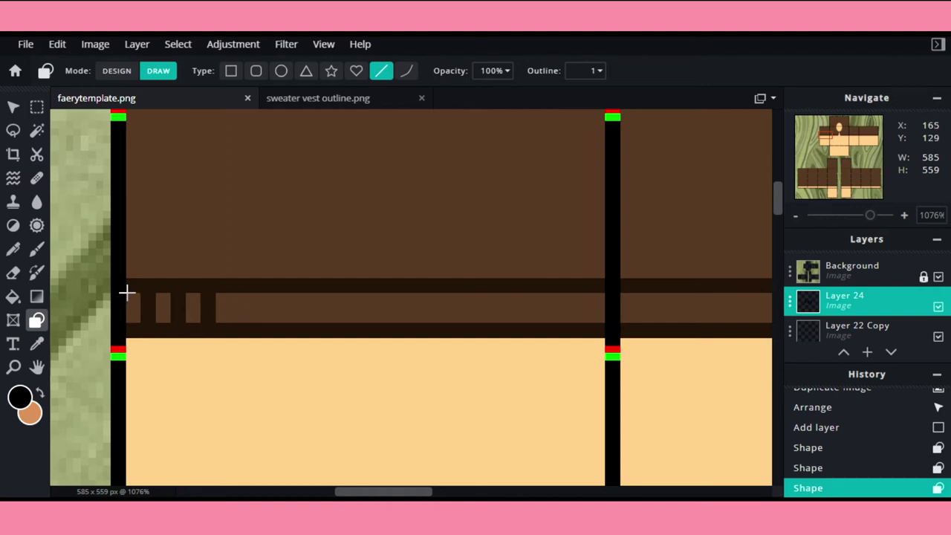
pyautogui.moveTo(124, 326); pyautogui.dragTo(128, 327)
pyautogui.hotkey('ctrl', 'z')
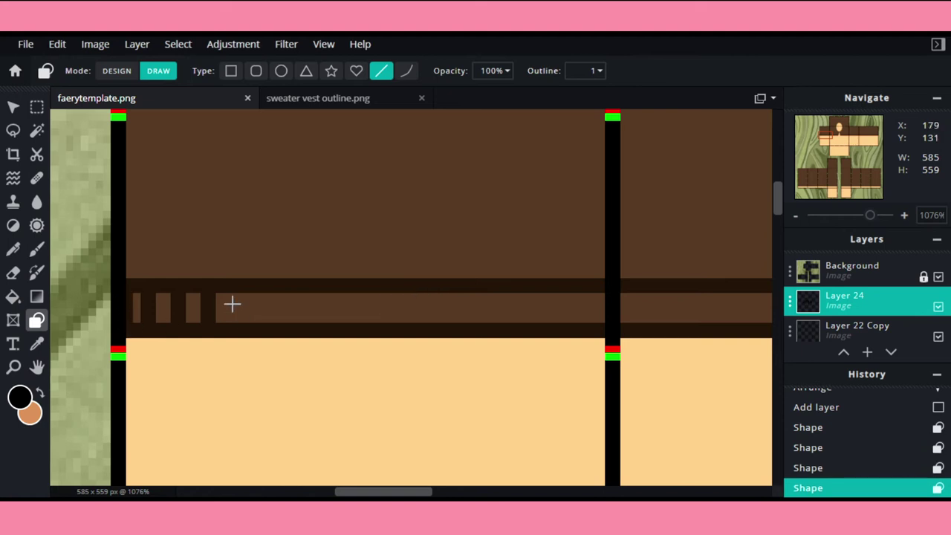
pyautogui.moveTo(234, 296); pyautogui.dragTo(233, 327)
pyautogui.hotkey('ctrl', 'z')
pyautogui.moveTo(247, 296); pyautogui.dragTo(247, 327)
pyautogui.moveTo(268, 296); pyautogui.dragTo(271, 327)
pyautogui.moveTo(294, 294); pyautogui.dragTo(295, 325)
pyautogui.hotkey('ctrl', 'z')
pyautogui.moveTo(302, 293)
pyautogui.mouseDown()
pyautogui.moveTo(304, 325)
pyautogui.moveTo(332, 324)
pyautogui.mouseUp()
pyautogui.moveTo(354, 293); pyautogui.dragTo(364, 327)
pyautogui.hotkey('ctrl', 'z')
pyautogui.moveTo(387, 294); pyautogui.dragTo(388, 324)
pyautogui.hotkey('ctrl', 'z')
pyautogui.hotkey('ctrl', 'z')
pyautogui.moveTo(418, 294); pyautogui.dragTo(422, 323)
pyautogui.moveTo(447, 294); pyautogui.dragTo(451, 329)
pyautogui.moveTo(478, 293); pyautogui.dragTo(485, 330)
pyautogui.hotkey('ctrl', 'z')
pyautogui.moveTo(478, 295)
pyautogui.mouseDown()
pyautogui.moveTo(481, 328)
pyautogui.moveTo(515, 326)
pyautogui.mouseUp()
pyautogui.hotkey('ctrl', 'z')
pyautogui.moveTo(537, 293)
pyautogui.mouseDown()
pyautogui.moveTo(547, 321)
pyautogui.moveTo(577, 311)
pyautogui.moveTo(572, 326)
pyautogui.mouseUp()
pyautogui.hotkey('ctrl', 'z')
pyautogui.moveTo(592, 294); pyautogui.dragTo(598, 325)
pyautogui.hotkey('ctrl', 'z')
pyautogui.scroll(-5, 419, 292)
pyautogui.scroll(-1, 419, 292)
pyautogui.moveTo(419, 292); pyautogui.dragTo(192, 249)
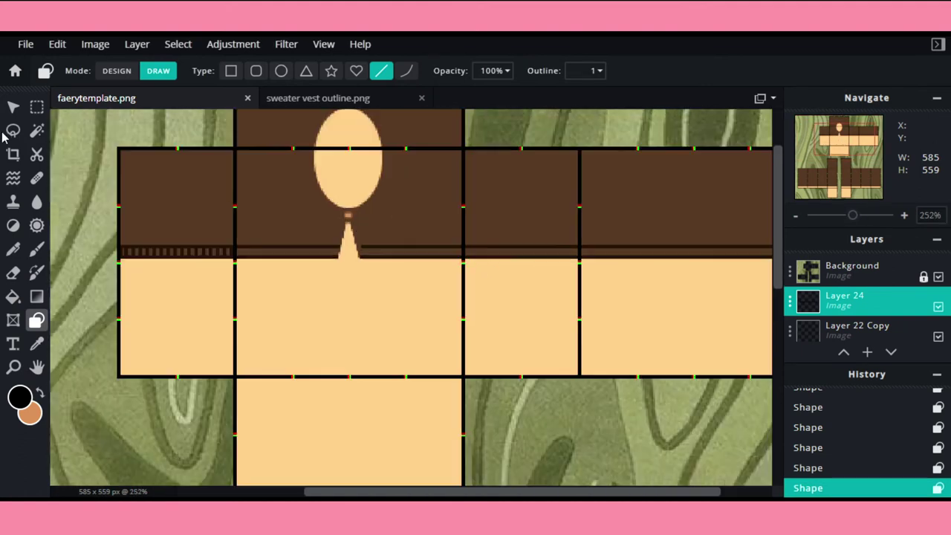
# Step: Duplicate the ribbing on Layer 24 and place the copies end to end along the hem across the remaining torso panels
pyautogui.click(37, 107)
pyautogui.scroll(2, 92, 178)
pyautogui.click(790, 301)
pyautogui.click(745, 471)
pyautogui.press('v')
pyautogui.moveTo(271, 266); pyautogui.dragTo(434, 281)
pyautogui.hotkey('ctrl', 'v')
pyautogui.moveTo(503, 302); pyautogui.dragTo(595, 282)
pyautogui.hotkey('ctrl', 'v')
pyautogui.moveTo(526, 491); pyautogui.dragTo(675, 491)
pyautogui.moveTo(226, 283); pyautogui.dragTo(728, 280)
pyautogui.scroll(-3, 392, 271)
pyautogui.scroll(2, 393, 271)
# Step: Merge all the ribbing copies and the original Layer 24 into a single layer
pyautogui.rightClick(838, 303)
pyautogui.click(713, 445)
pyautogui.rightClick(838, 303)
pyautogui.click(712, 445)
pyautogui.rightClick(840, 297)
pyautogui.click(712, 445)
pyautogui.rightClick(838, 303)
pyautogui.click(713, 445)
pyautogui.rightClick(838, 303)
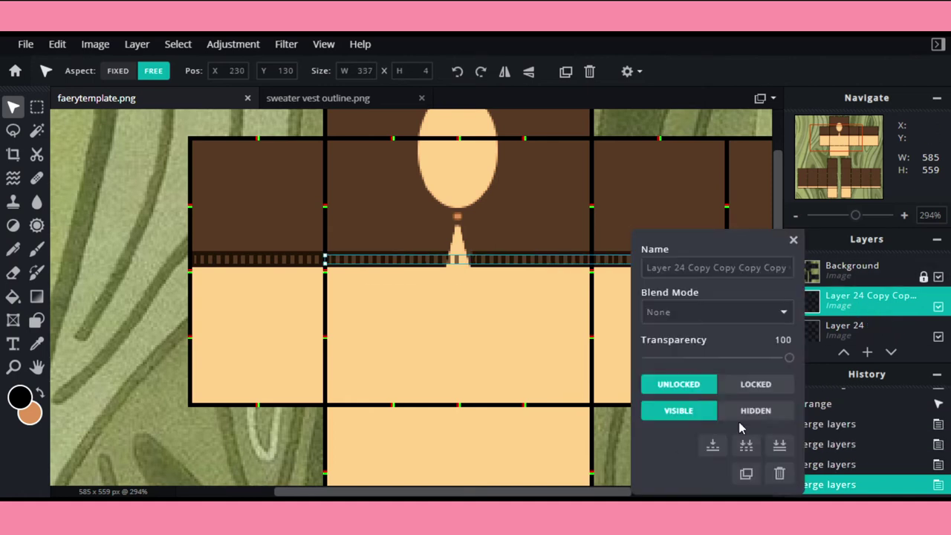
pyautogui.click(712, 445)
# Step: Erase the ribbing that crosses the pointed notch with the star-shaped eraser
pyautogui.press('e')
pyautogui.click(457, 318)
pyautogui.scroll(-2, 602, 297)
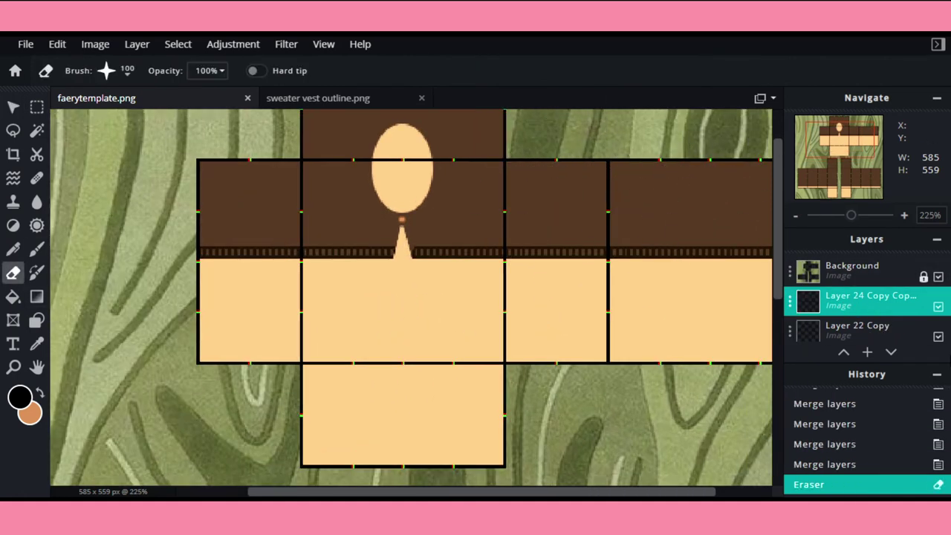
# Step: Merge the ribbing layer down into the upper hem line's layer, Layer 22 Copy
pyautogui.click(880, 298)
pyautogui.moveTo(791, 359); pyautogui.dragTo(909, 371)
pyautogui.click(794, 239)
pyautogui.click(847, 297)
pyautogui.click(713, 445)
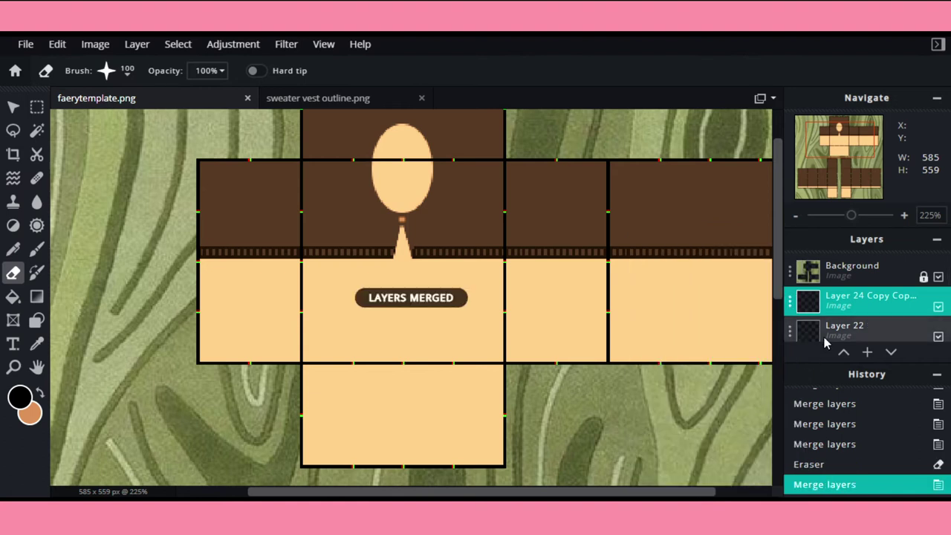
# Step: Set the merged ribbing layer's blend mode to Overlay and merge it down into the lower hem line's layer, Layer 22
pyautogui.click(832, 299)
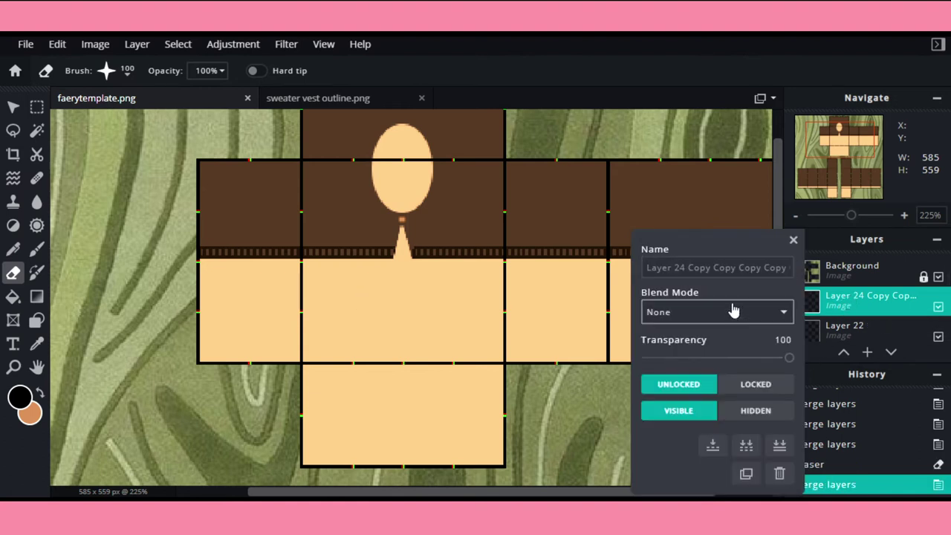
pyautogui.click(683, 47)
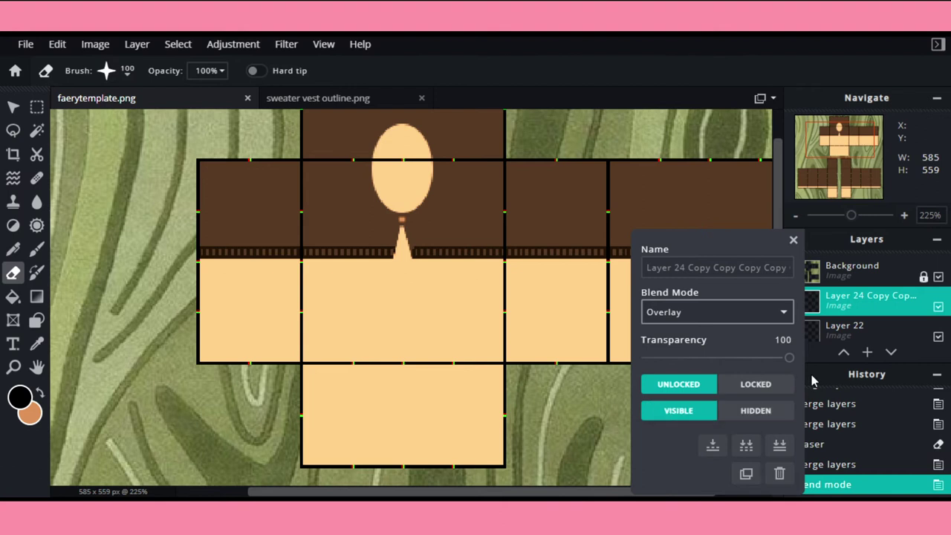
pyautogui.moveTo(786, 359)
pyautogui.mouseDown()
pyautogui.moveTo(703, 360)
pyautogui.moveTo(789, 360)
pyautogui.mouseUp()
pyautogui.click(795, 239)
pyautogui.click(849, 299)
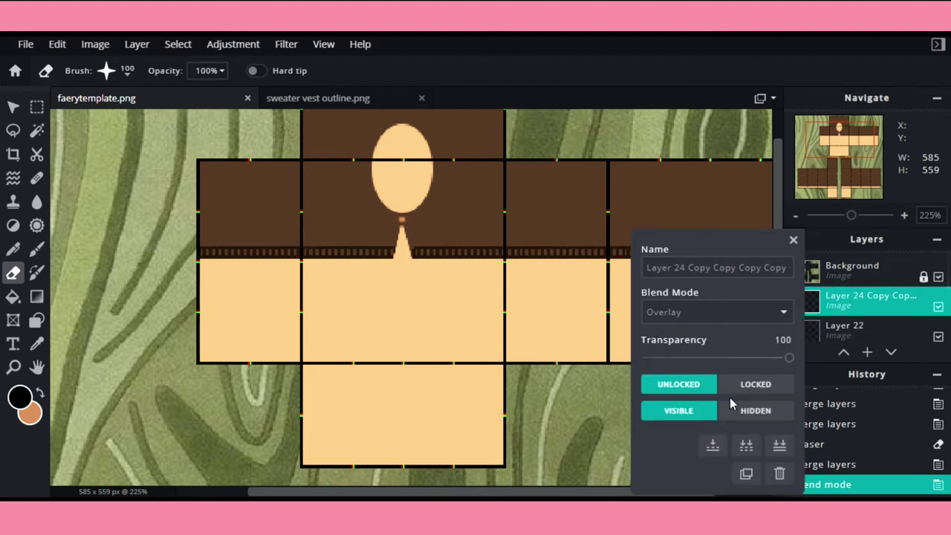
pyautogui.click(713, 445)
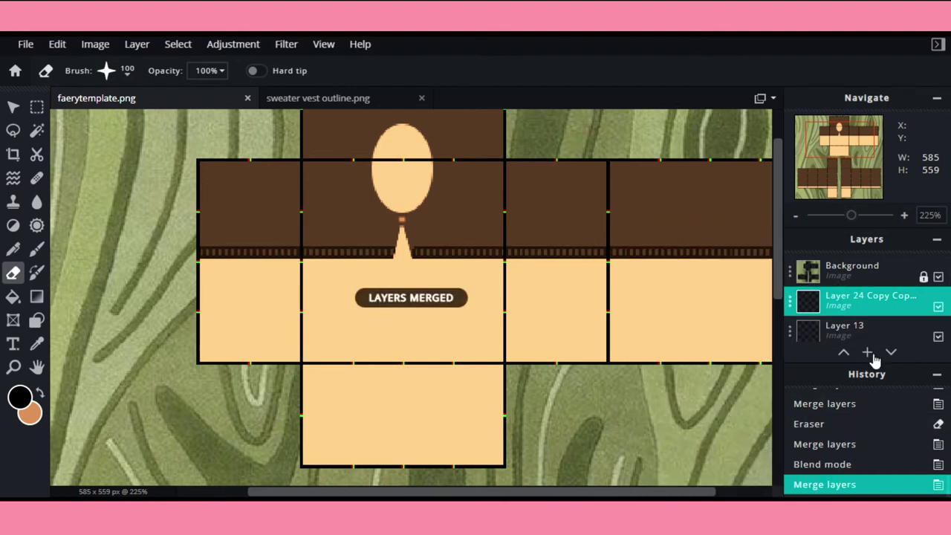
# Step: Toggle the merged hem layer's visibility to check it, and reduce its transparency value until the ribbing is only faintly visible
pyautogui.click(939, 308)
pyautogui.click(939, 309)
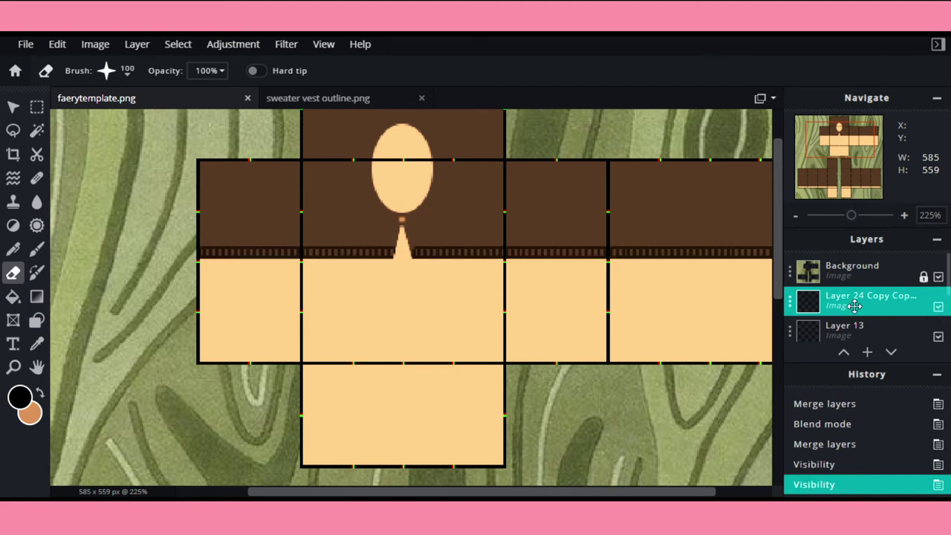
pyautogui.click(854, 305)
pyautogui.moveTo(791, 359); pyautogui.dragTo(657, 370)
pyautogui.click(793, 240)
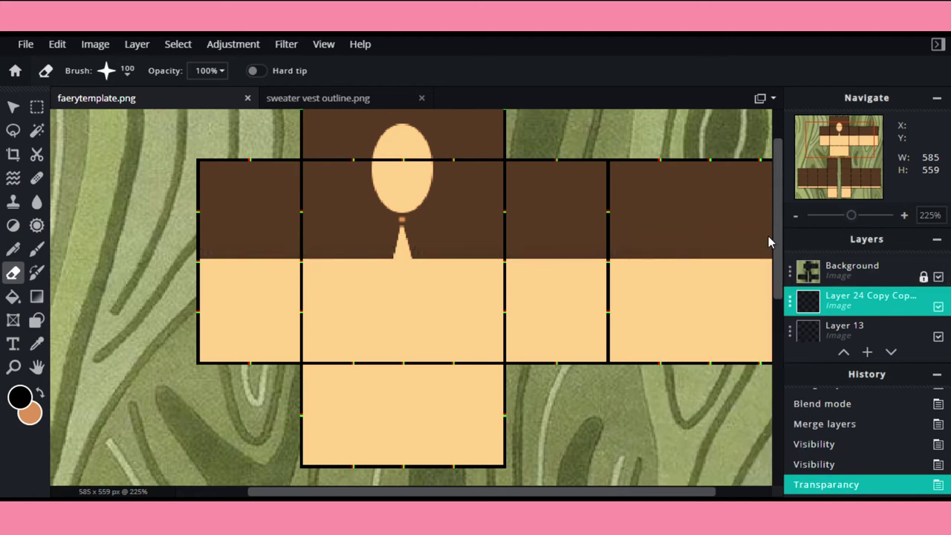
# Step: Add an empty layer above the hem layer for line shapes, and consult the knit pattern in sweater vest outline.png
pyautogui.scroll(-3, 529, 190)
pyautogui.scroll(5, 529, 190)
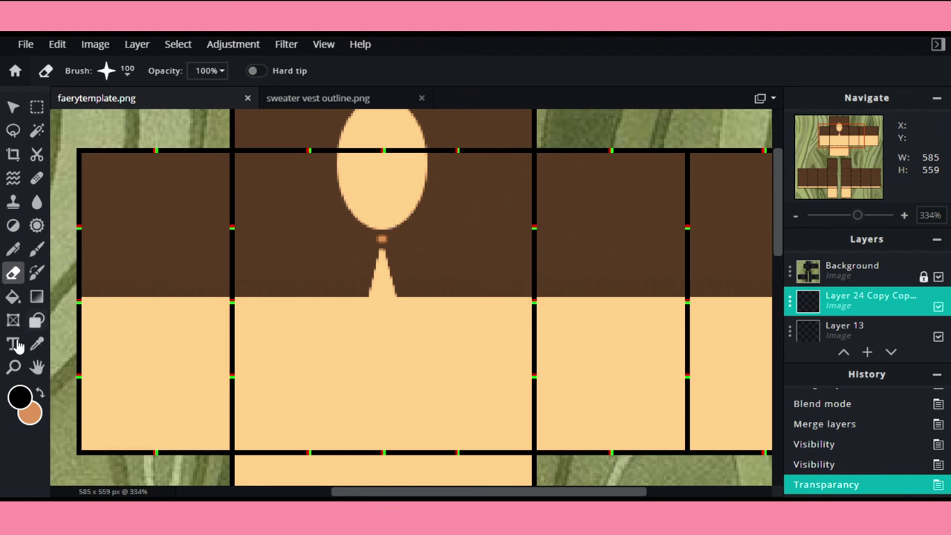
pyautogui.click(36, 320)
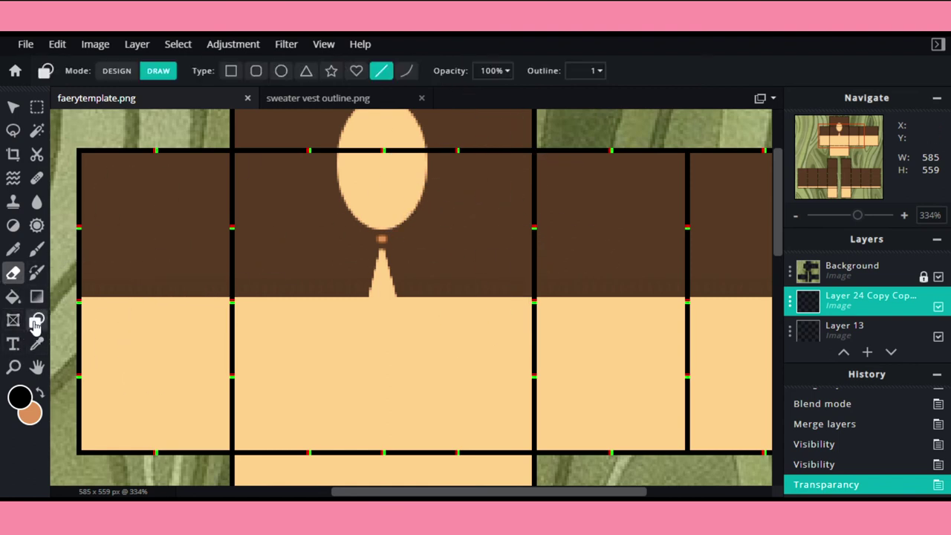
pyautogui.moveTo(869, 354)
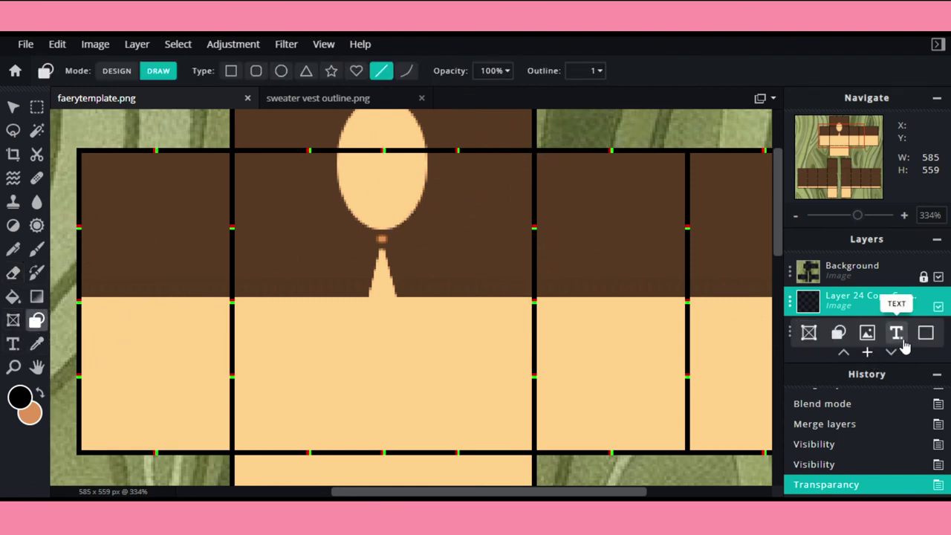
pyautogui.click(925, 334)
pyautogui.scroll(2, 246, 153)
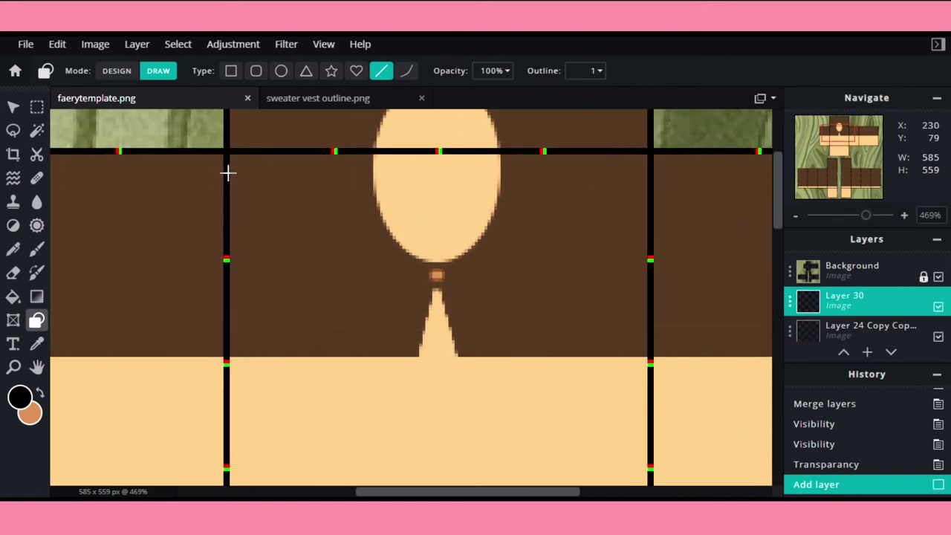
pyautogui.click(308, 98)
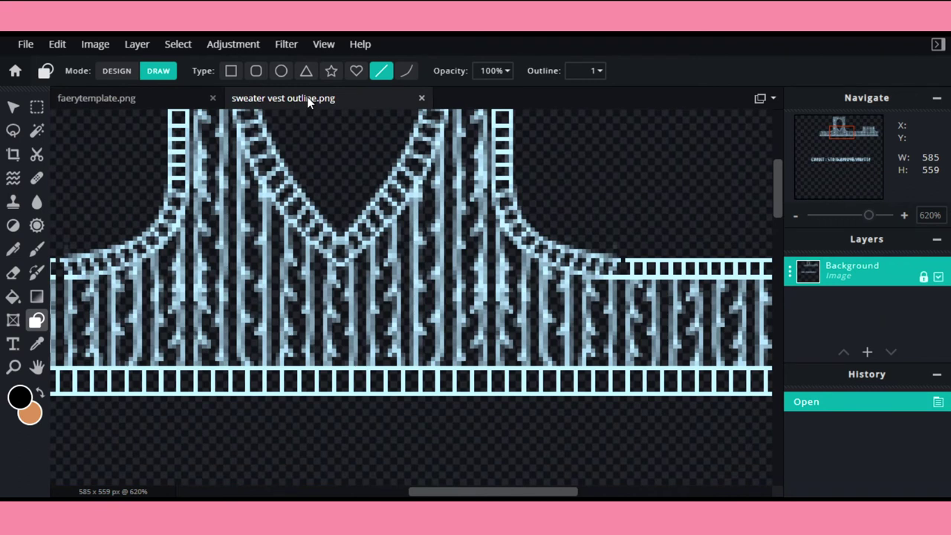
pyautogui.click(165, 98)
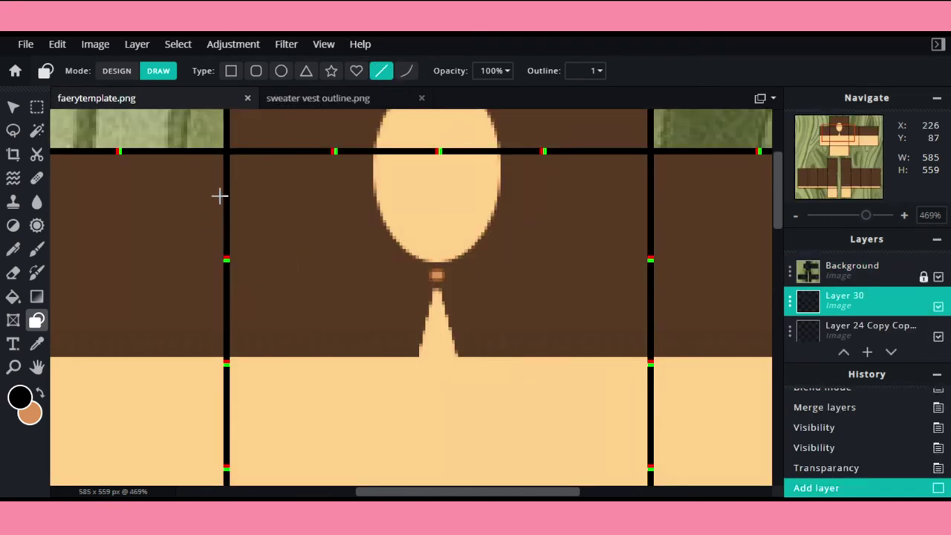
# Step: Draw seven evenly spaced vertical lines with outline 1 on Layer 30, from the front torso panel's left edge towards the oval cut-out
pyautogui.moveTo(236, 154); pyautogui.dragTo(235, 276)
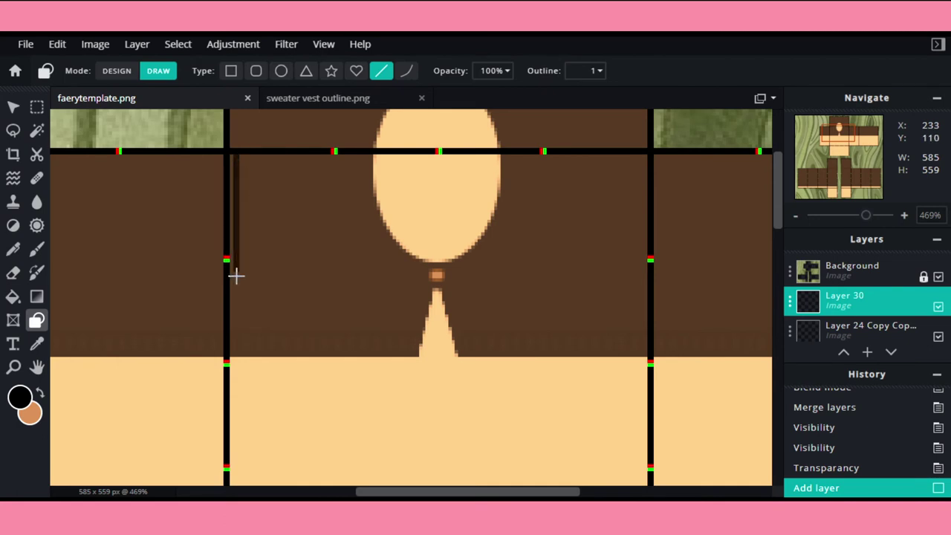
pyautogui.moveTo(238, 337); pyautogui.dragTo(237, 334)
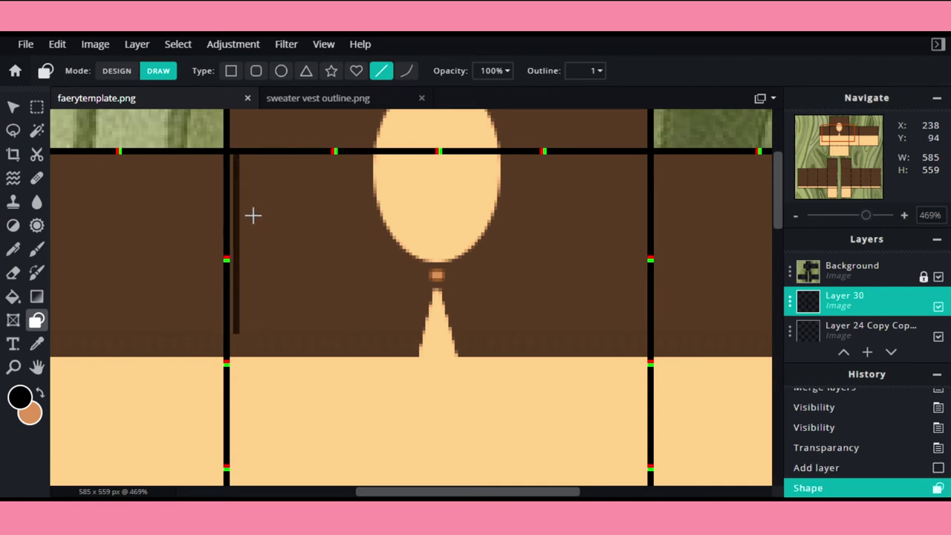
pyautogui.moveTo(255, 153); pyautogui.dragTo(256, 334)
pyautogui.moveTo(277, 153); pyautogui.dragTo(277, 339)
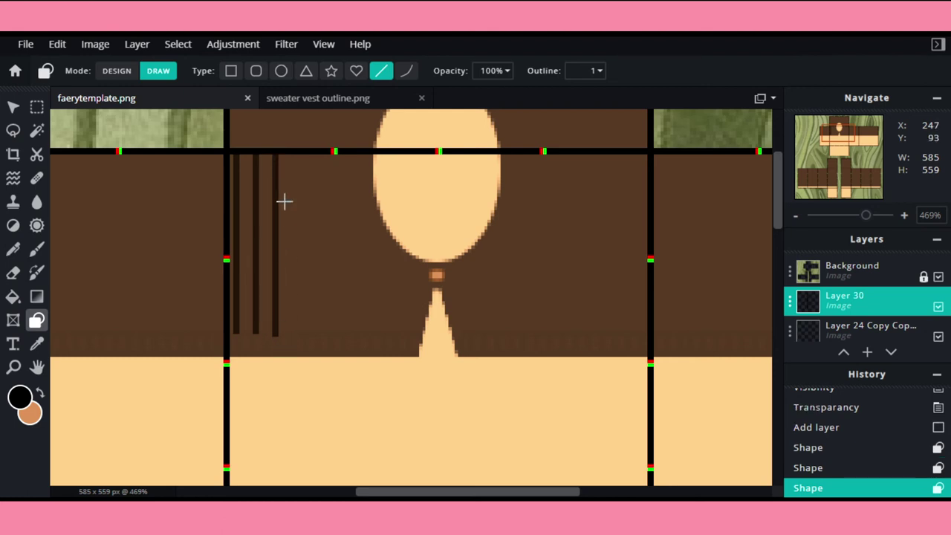
pyautogui.moveTo(296, 153); pyautogui.dragTo(295, 336)
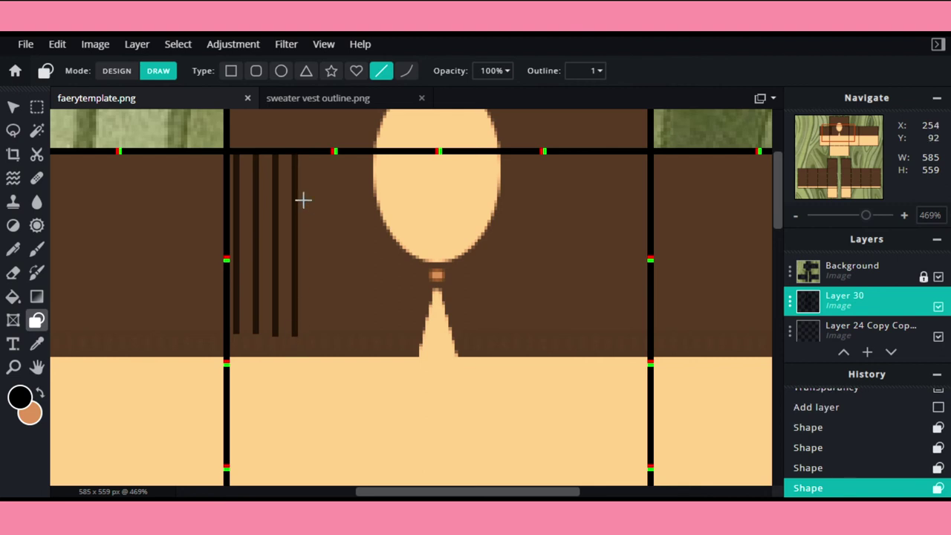
pyautogui.moveTo(314, 154); pyautogui.dragTo(321, 312)
pyautogui.hotkey('ctrl', 'z')
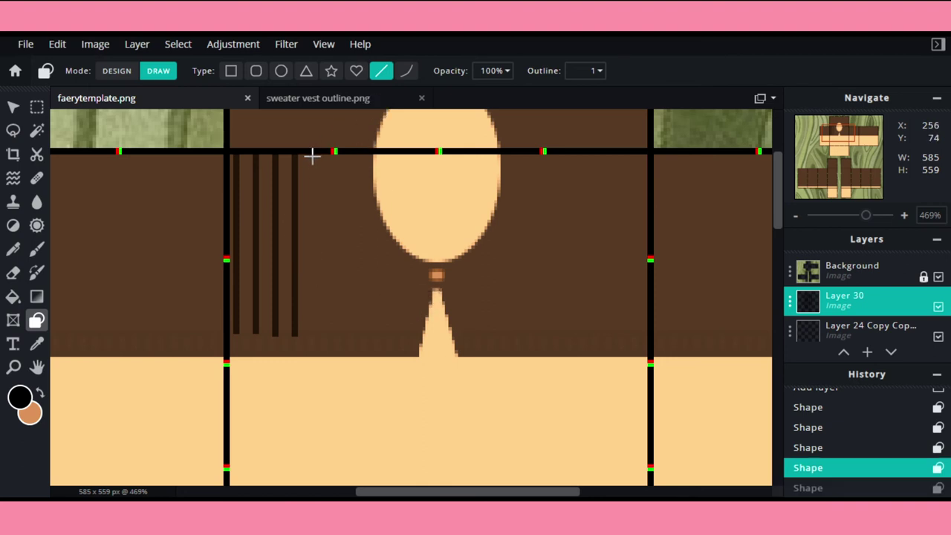
pyautogui.moveTo(315, 153); pyautogui.dragTo(316, 333)
pyautogui.moveTo(335, 162); pyautogui.dragTo(335, 332)
pyautogui.moveTo(354, 154)
pyautogui.mouseDown()
pyautogui.moveTo(366, 299)
pyautogui.moveTo(353, 329)
pyautogui.mouseUp()
# Step: Continue the stripes with three shorter vertical lines running down from the oval cut-out's lower-left edge, undoing misplaced ones
pyautogui.moveTo(372, 186)
pyautogui.mouseDown()
pyautogui.moveTo(356, 278)
pyautogui.moveTo(372, 319)
pyautogui.mouseUp()
pyautogui.hotkey('ctrl', 'z')
pyautogui.moveTo(371, 213); pyautogui.dragTo(379, 332)
pyautogui.moveTo(394, 245); pyautogui.dragTo(397, 335)
pyautogui.moveTo(414, 256)
pyautogui.mouseDown()
pyautogui.moveTo(414, 336)
pyautogui.moveTo(428, 307)
pyautogui.mouseUp()
pyautogui.hotkey('ctrl', 'z')
# Step: Change the drawn shape type from straight line to curve
pyautogui.scroll(-1, 433, 268)
pyautogui.scroll(2, 356, 212)
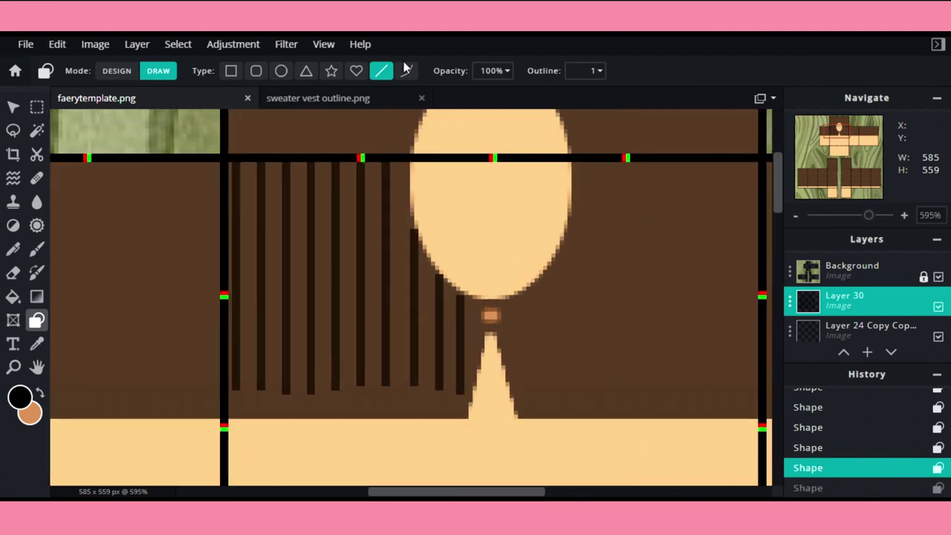
pyautogui.click(405, 71)
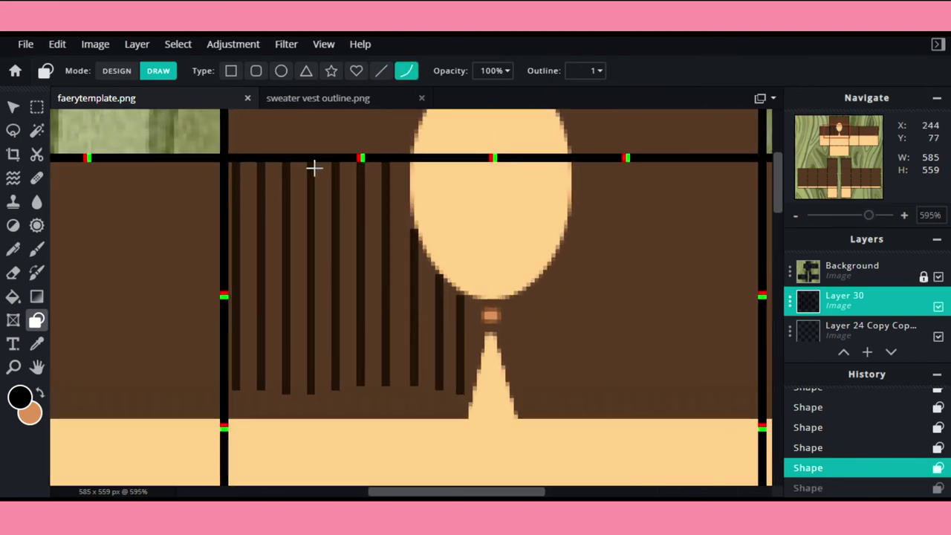
pyautogui.click(235, 214)
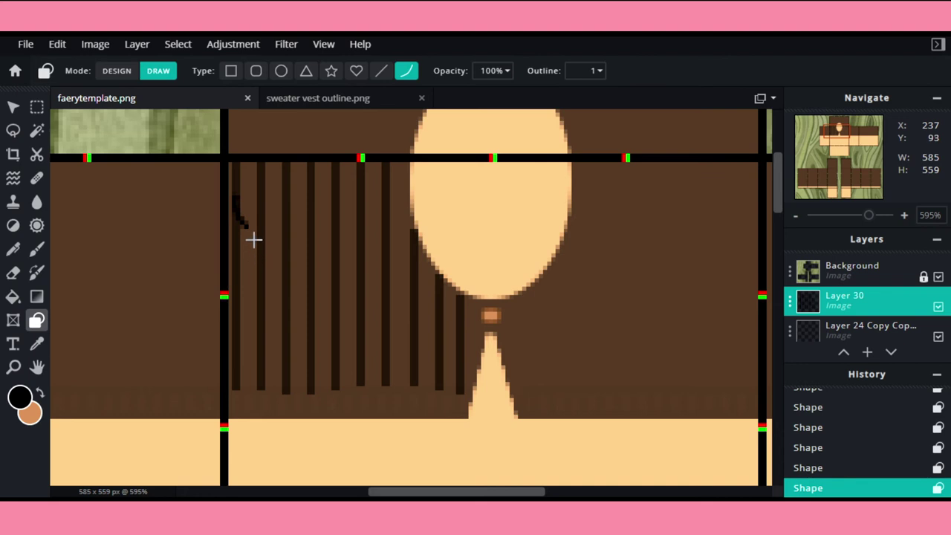
pyautogui.hotkey('ctrl', 'z')
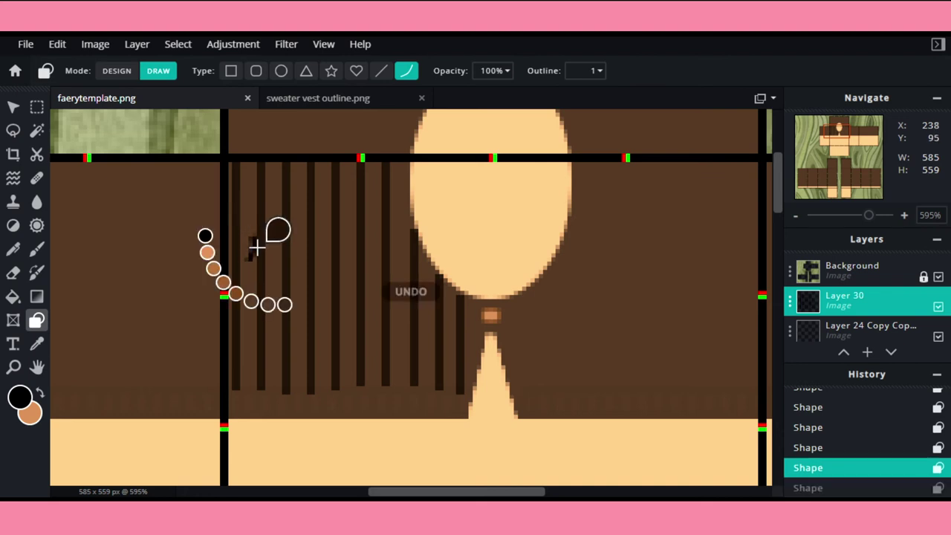
pyautogui.hotkey('ctrl', 'z')
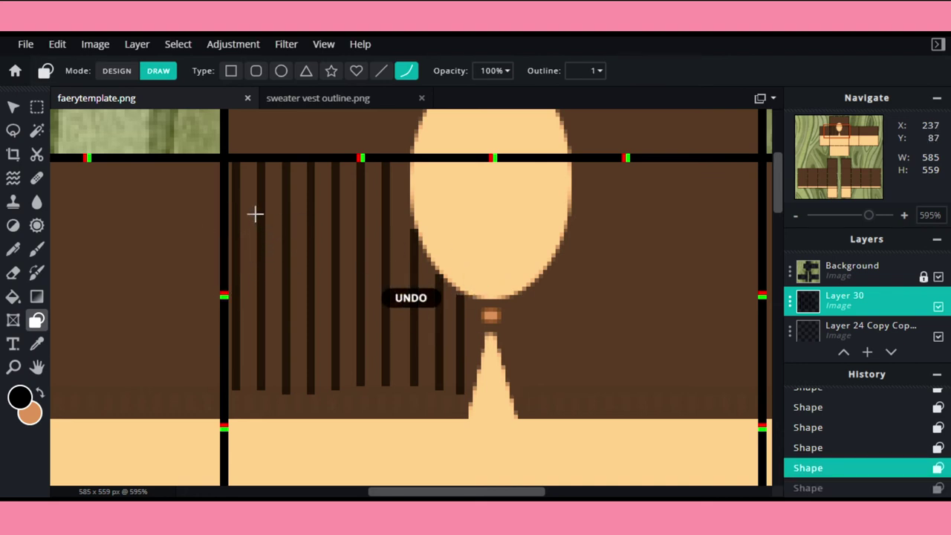
# Step: Add an empty layer and draw short, inward-slanting curved strokes alternating down the first two vertical lines as a knit pattern
pyautogui.click(864, 353)
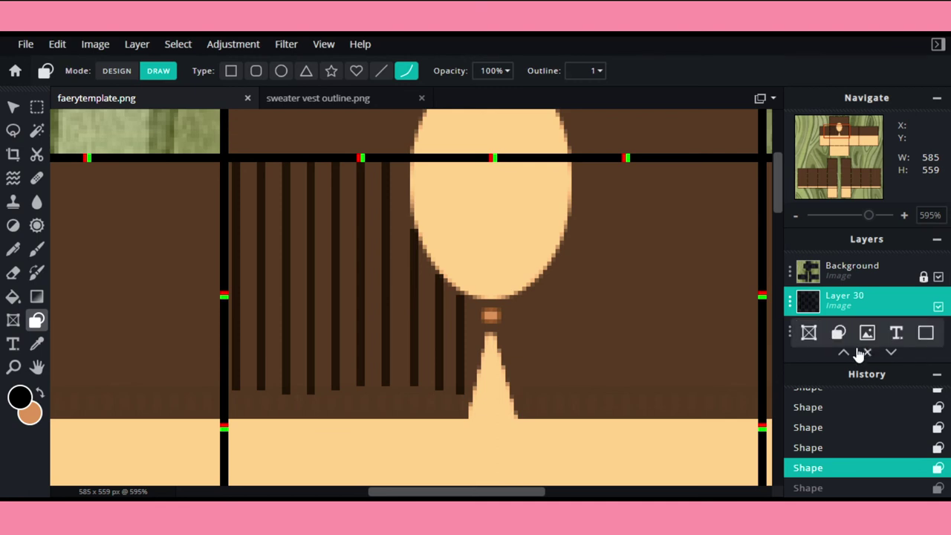
pyautogui.click(926, 332)
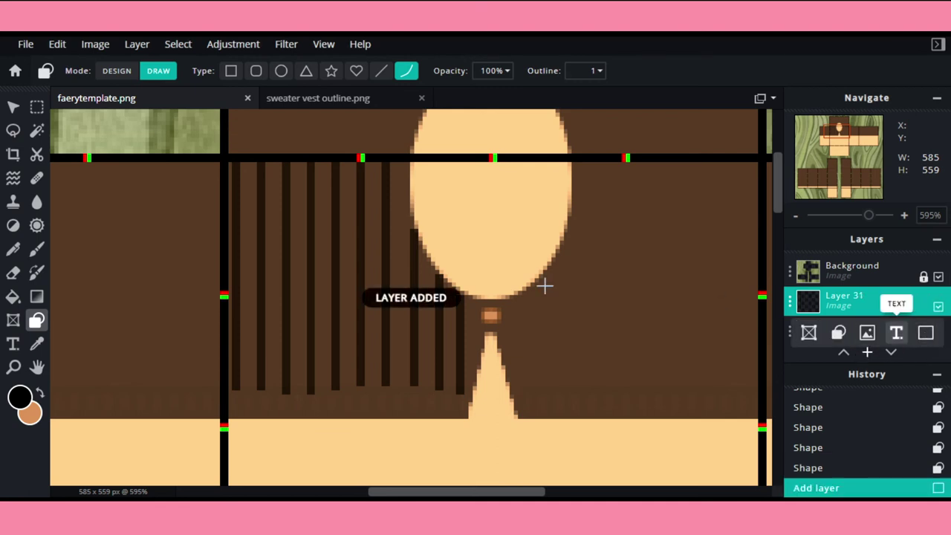
pyautogui.click(238, 228)
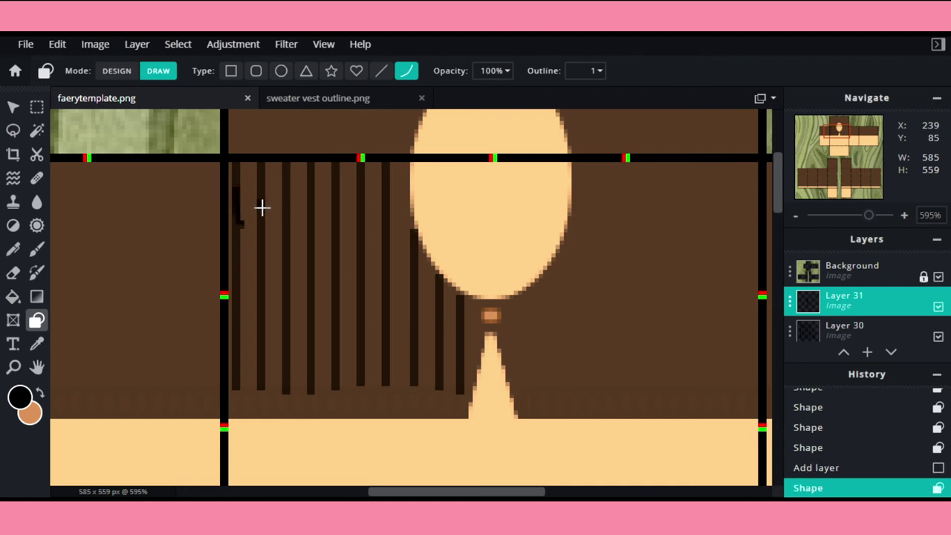
pyautogui.moveTo(264, 244); pyautogui.dragTo(258, 258)
pyautogui.moveTo(253, 246); pyautogui.dragTo(256, 249)
pyautogui.click(259, 248)
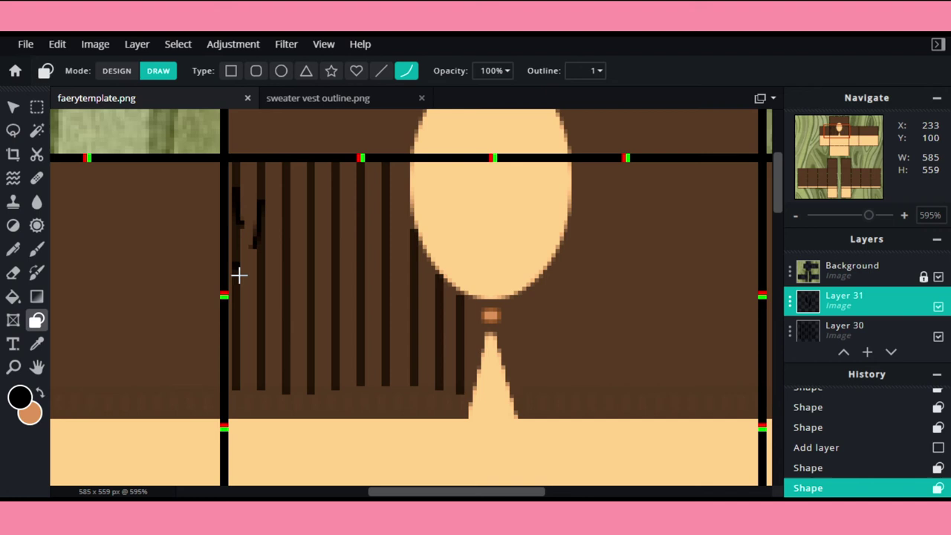
pyautogui.click(240, 292)
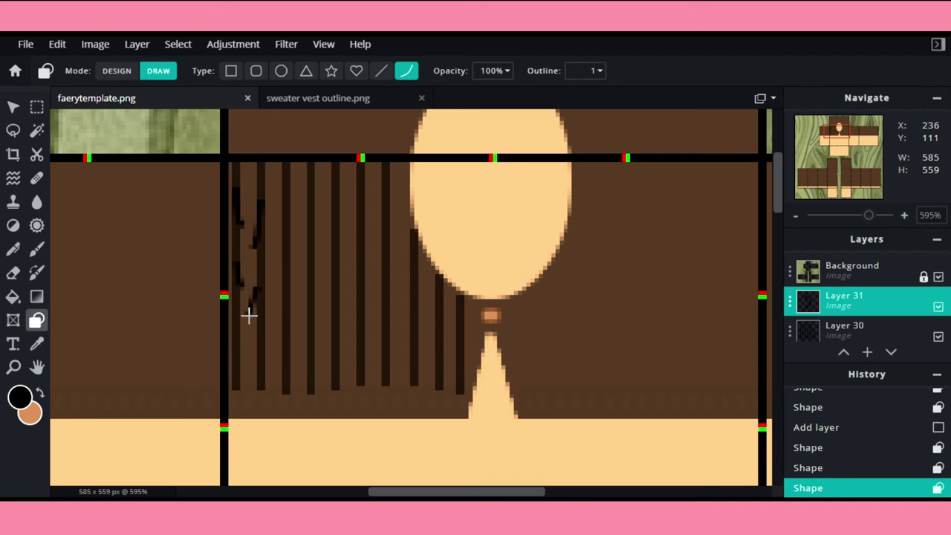
pyautogui.click(254, 318)
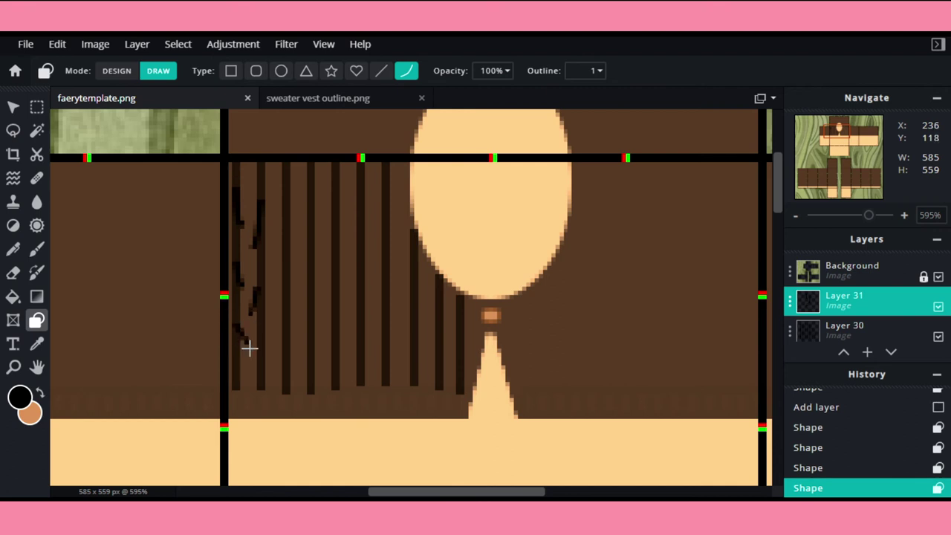
pyautogui.click(243, 353)
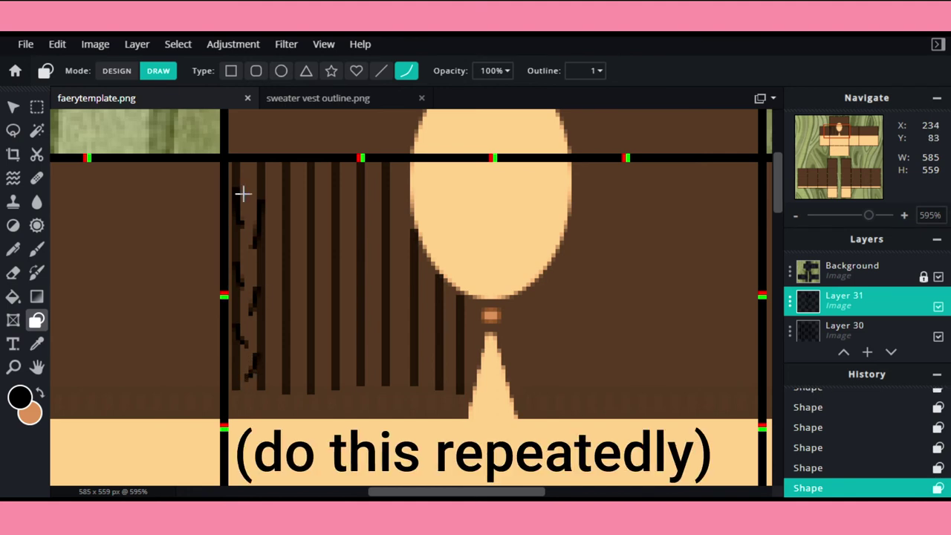
# Step: Fill the gaps between the stitches on the first two vertical lines with more short curved strokes on Layer 31
pyautogui.moveTo(252, 193); pyautogui.dragTo(258, 197)
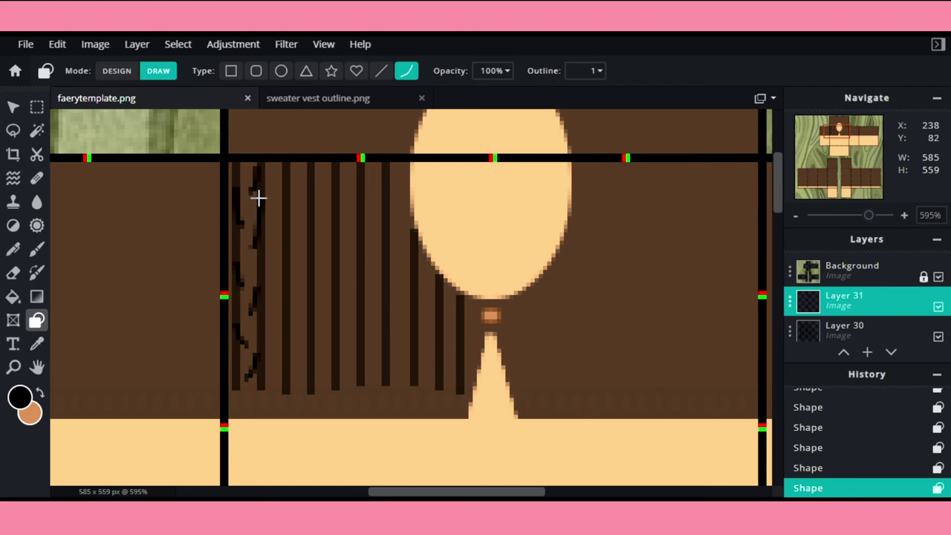
pyautogui.scroll(-3, 261, 166)
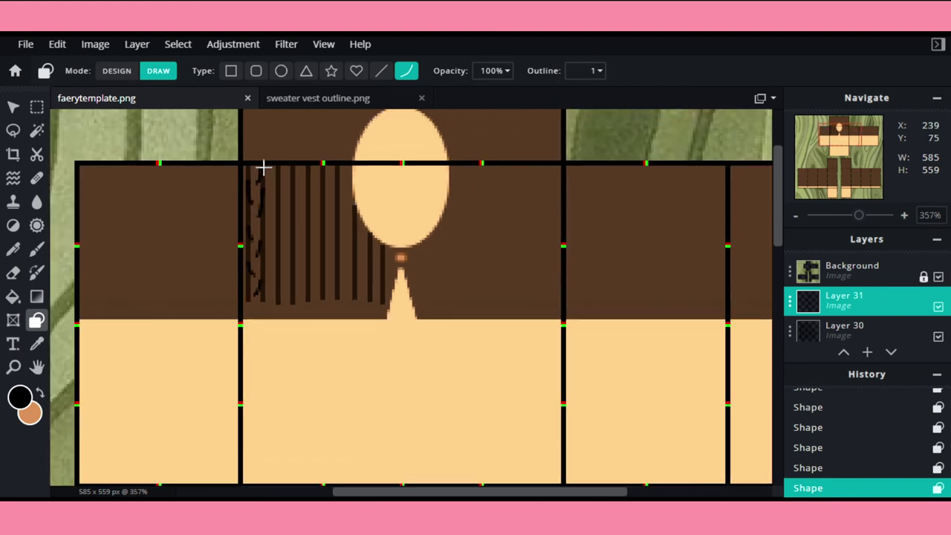
pyautogui.scroll(2, 263, 152)
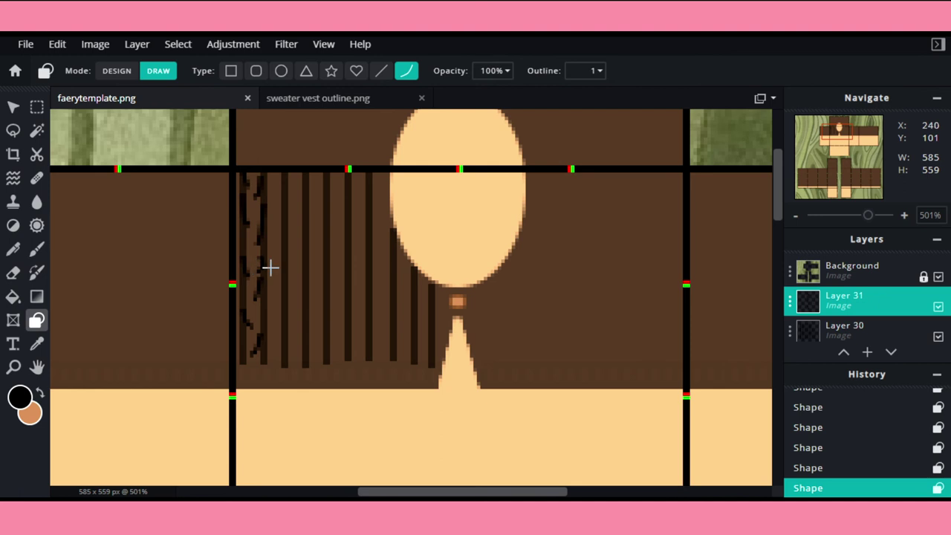
pyautogui.hotkey('ctrl', 'z')
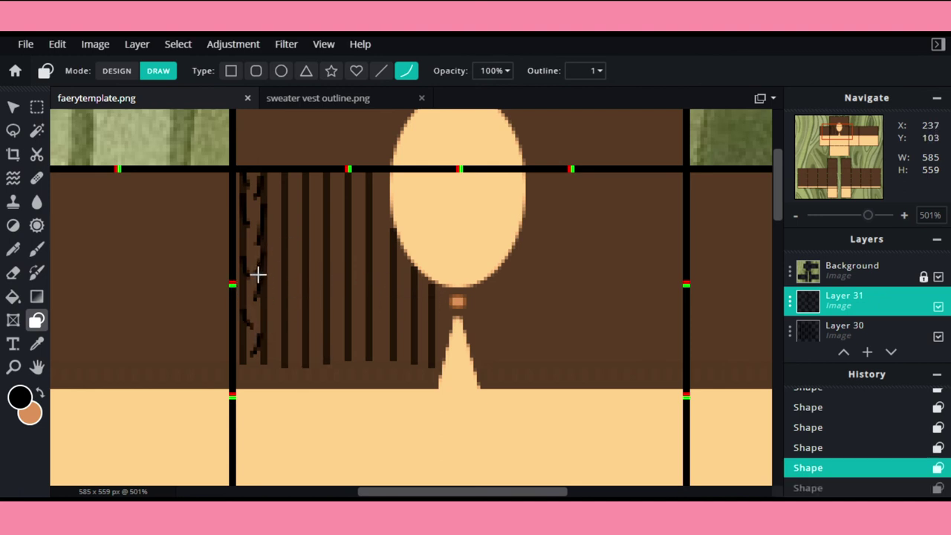
pyautogui.hotkey('ctrl', 'y')
pyautogui.rightClick(319, 278)
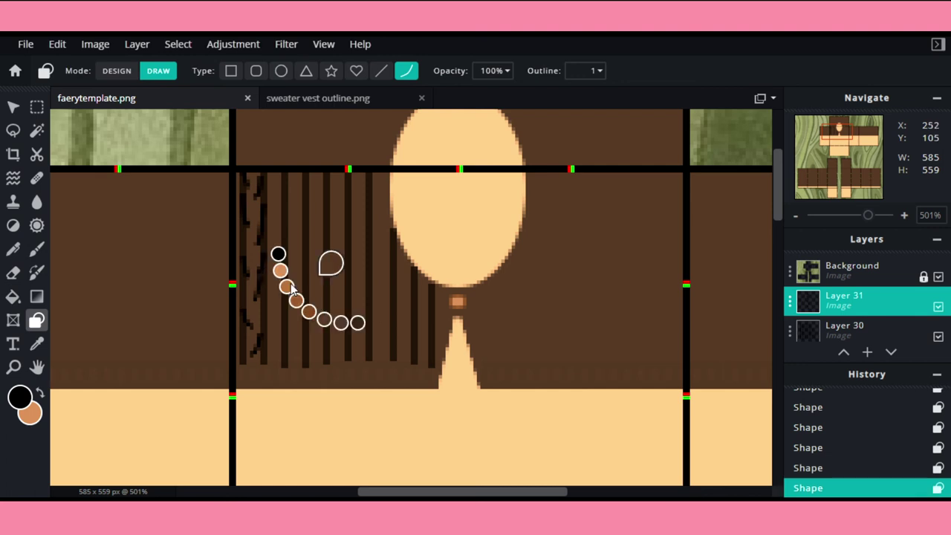
pyautogui.hotkey('ctrl', 'z')
pyautogui.scroll(3, 261, 264)
pyautogui.hotkey('ctrl', 'y')
pyautogui.scroll(-2, 267, 280)
pyautogui.scroll(-1, 310, 341)
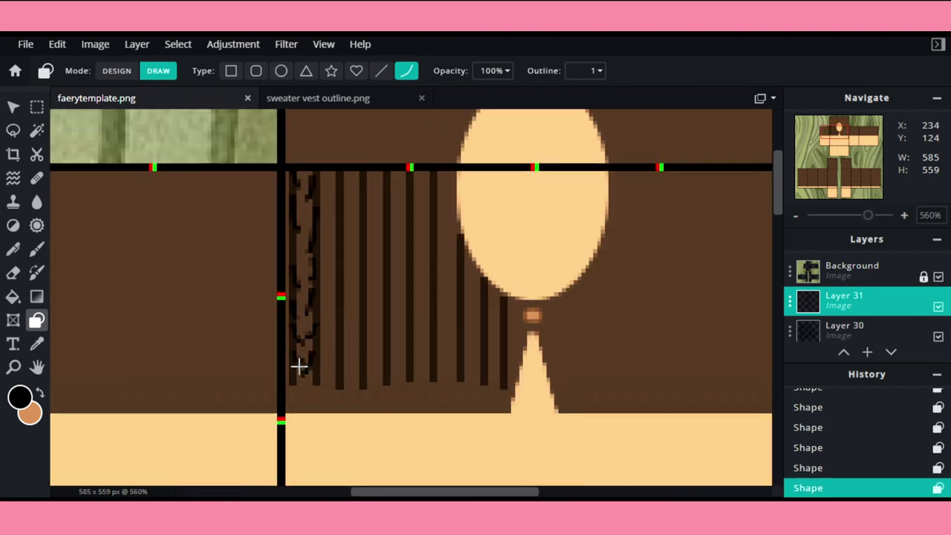
# Step: Finish the last stitch and paste copies of the stitch column side by side over the remaining vertical lines up to the oval cut-out
pyautogui.moveTo(314, 208); pyautogui.dragTo(310, 227)
pyautogui.scroll(-7, 348, 208)
pyautogui.scroll(6, 349, 208)
pyautogui.hotkey('ctrl', 'v')
pyautogui.click(747, 401)
pyautogui.press('Right')
pyautogui.press('Right')
pyautogui.press('Right')
pyautogui.press('Right')
pyautogui.press('Right')
pyautogui.press('Right')
pyautogui.hotkey('ctrl', 'v')
pyautogui.press('Right')
pyautogui.press('Right')
pyautogui.press('Right')
pyautogui.press('Right')
pyautogui.press('Right')
pyautogui.press('Right')
pyautogui.hotkey('ctrl', 'v')
pyautogui.press('Right')
pyautogui.press('Right')
pyautogui.press('Right')
pyautogui.press('Right')
pyautogui.press('Right')
pyautogui.press('Right')
pyautogui.press('Right')
pyautogui.press('Right')
pyautogui.press('Right')
pyautogui.press('Right')
pyautogui.press('Right')
pyautogui.press('Right')
pyautogui.press('Right')
pyautogui.press('Right')
pyautogui.press('Right')
pyautogui.press('Right')
pyautogui.press('Right')
pyautogui.hotkey('ctrl', 'v')
pyautogui.press('Right')
pyautogui.press('Right')
pyautogui.press('Right')
pyautogui.press('Right')
pyautogui.press('Right')
pyautogui.press('Right')
pyautogui.press('Right')
pyautogui.press('Right')
pyautogui.press('Right')
pyautogui.press('Right')
pyautogui.press('Right')
pyautogui.press('Right')
pyautogui.press('Right')
pyautogui.press('Right')
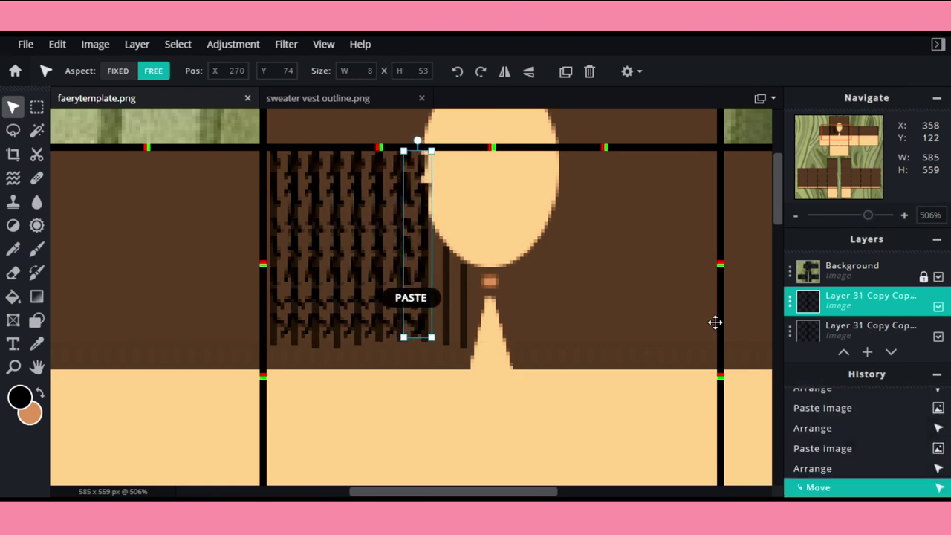
pyautogui.hotkey('ctrl', 'v')
pyautogui.press('Right')
pyautogui.press('Right')
pyautogui.press('Right')
pyautogui.press('Right')
pyautogui.press('Right')
pyautogui.press('Right')
pyautogui.press('Right')
pyautogui.press('Right')
pyautogui.press('Left')
pyautogui.scroll(-6, 486, 300)
# Step: Merge all the pasted stitch copies into one layer and toggle its visibility to check the result
pyautogui.click(473, 331)
pyautogui.click(835, 303)
pyautogui.hotkey('ctrl', 'e')
pyautogui.hotkey('ctrl', 'e')
pyautogui.hotkey('ctrl', 'e')
pyautogui.hotkey('ctrl', 'e')
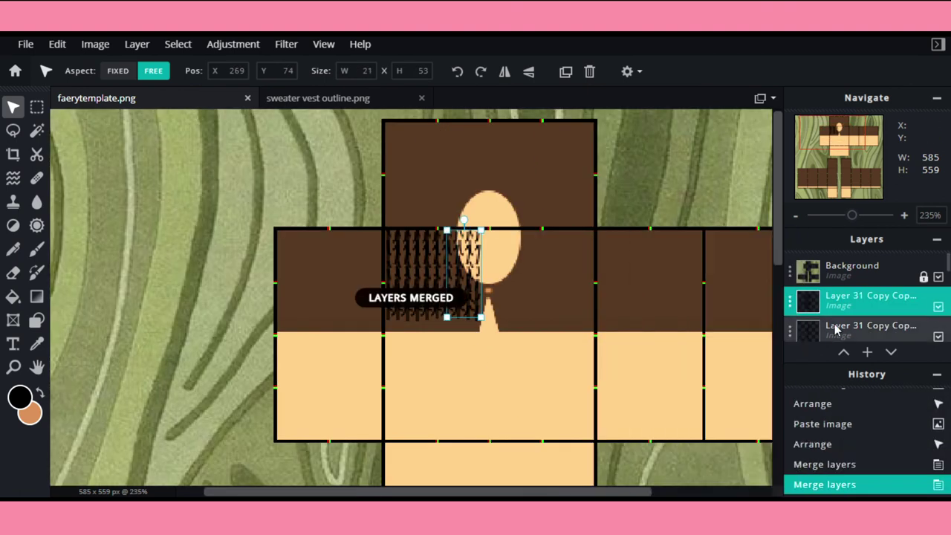
pyautogui.click(824, 324)
pyautogui.click(833, 303)
pyautogui.hotkey('ctrl', 'e')
pyautogui.hotkey('ctrl', 'e')
pyautogui.doubleClick(870, 300)
pyautogui.doubleClick(938, 306)
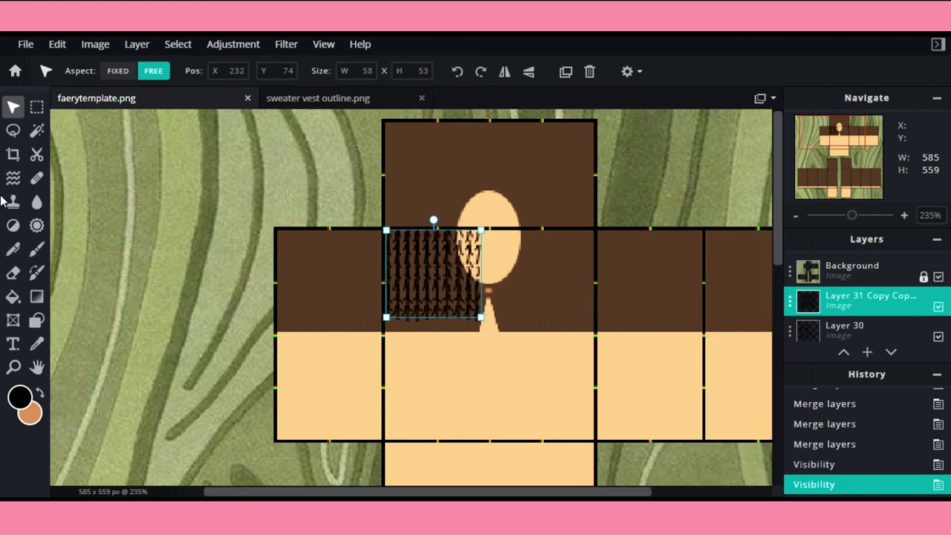
# Step: Erase the stitches that overlap the oval cut-out with a size 20 eraser at 100% opacity
pyautogui.click(13, 272)
pyautogui.scroll(6, 526, 275)
pyautogui.click(111, 71)
pyautogui.click(221, 264)
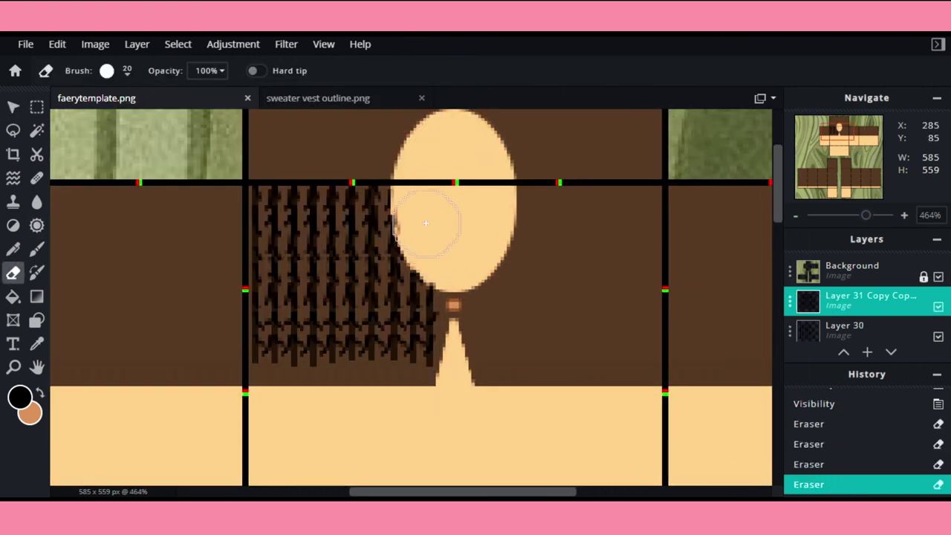
# Step: Try the Overlay blend mode on the merged stitch layer
pyautogui.hotkey('ctrl', '-')
pyautogui.hotkey('ctrl', '-')
pyautogui.click(869, 300)
pyautogui.click(715, 310)
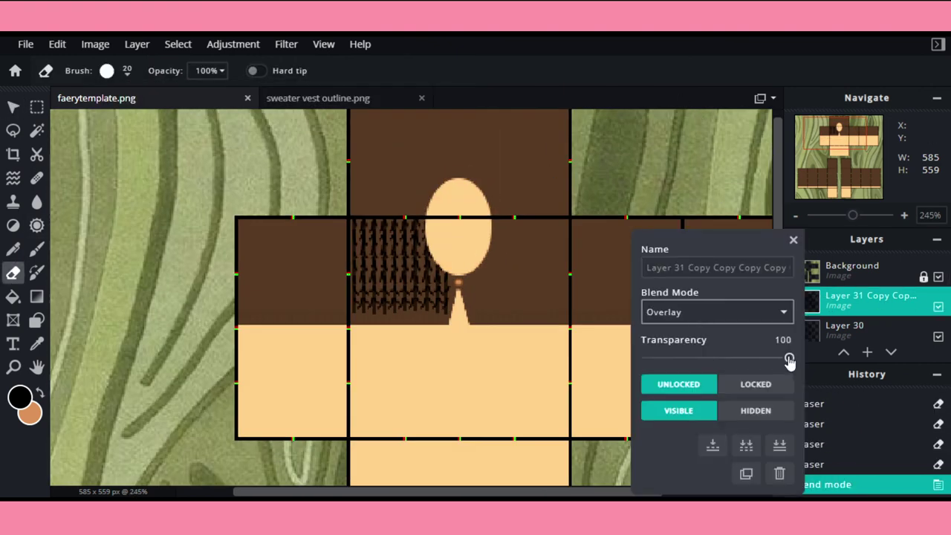
pyautogui.press('Escape')
pyautogui.scroll(3, 523, 208)
pyautogui.scroll(-5, 532, 249)
pyautogui.hotkey('ctrl', 'z')
# Step: Merge the stitch layer down onto the vertical lines and set the layer's transparency to 12
pyautogui.doubleClick(871, 301)
pyautogui.click(714, 444)
pyautogui.moveTo(720, 359); pyautogui.dragTo(665, 359)
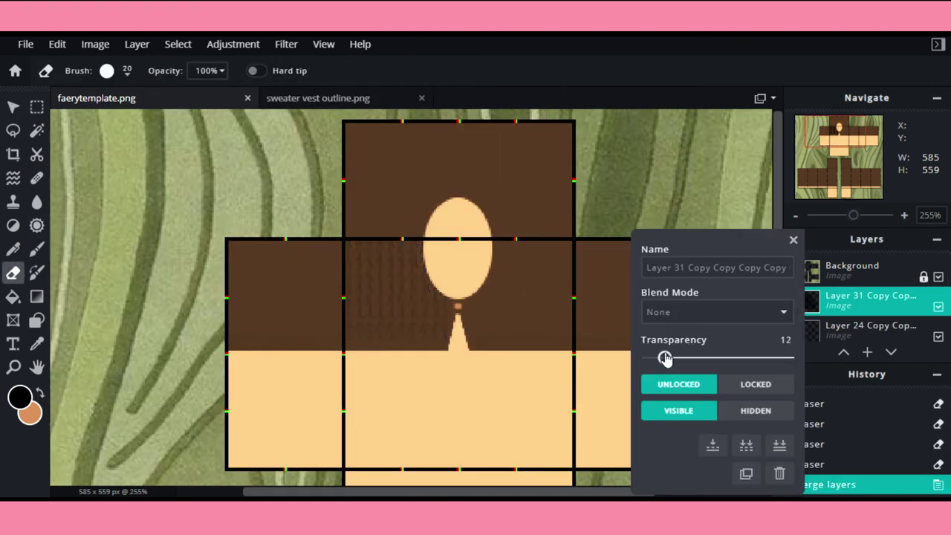
pyautogui.press('Escape')
# Step: Paste a copy of the faint knit texture, flip it horizontally and position it on the torso next to the original
pyautogui.scroll(2, 446, 223)
pyautogui.press('v')
pyautogui.hotkey('ctrl', 'c')
pyautogui.hotkey('ctrl', 'v')
pyautogui.click(505, 72)
pyautogui.moveTo(330, 193); pyautogui.dragTo(219, 194)
pyautogui.scroll(4, 208, 178)
pyautogui.moveTo(217, 229); pyautogui.dragTo(181, 230)
pyautogui.click(485, 72)
# Step: Position a further knit texture copy over the other half of the torso front and the adjoining side panel
pyautogui.scroll(-3, 482, 174)
pyautogui.scroll(3, 357, 215)
pyautogui.moveTo(355, 215); pyautogui.dragTo(229, 221)
pyautogui.click(575, 448)
pyautogui.moveTo(252, 253)
pyautogui.mouseDown()
pyautogui.moveTo(247, 260)
pyautogui.moveTo(263, 256)
pyautogui.mouseUp()
pyautogui.click(375, 387)
pyautogui.scroll(-1, 375, 388)
pyautogui.moveTo(490, 242); pyautogui.dragTo(495, 245)
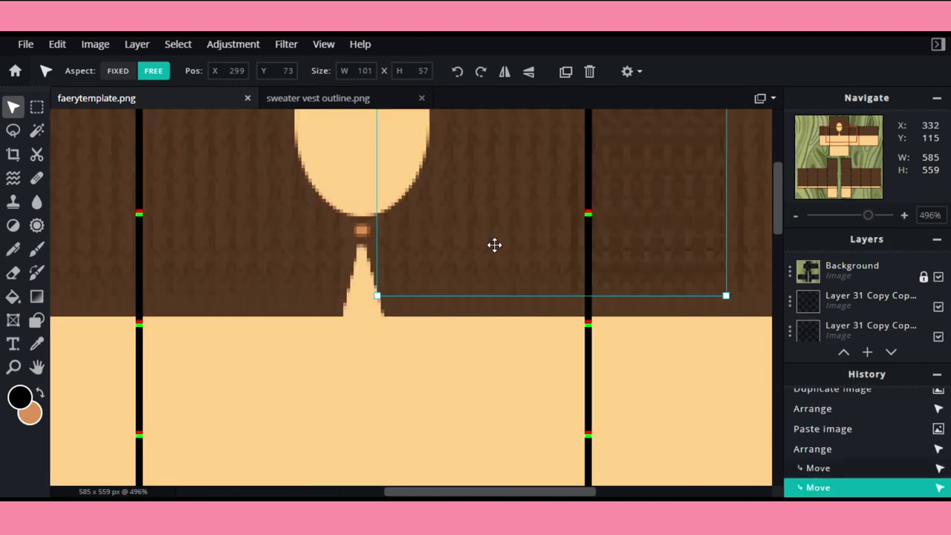
# Step: Clear the doubled knit texture on the side panel with rectangular marquee selections and deselect
pyautogui.scroll(-4, 499, 244)
pyautogui.scroll(3, 388, 156)
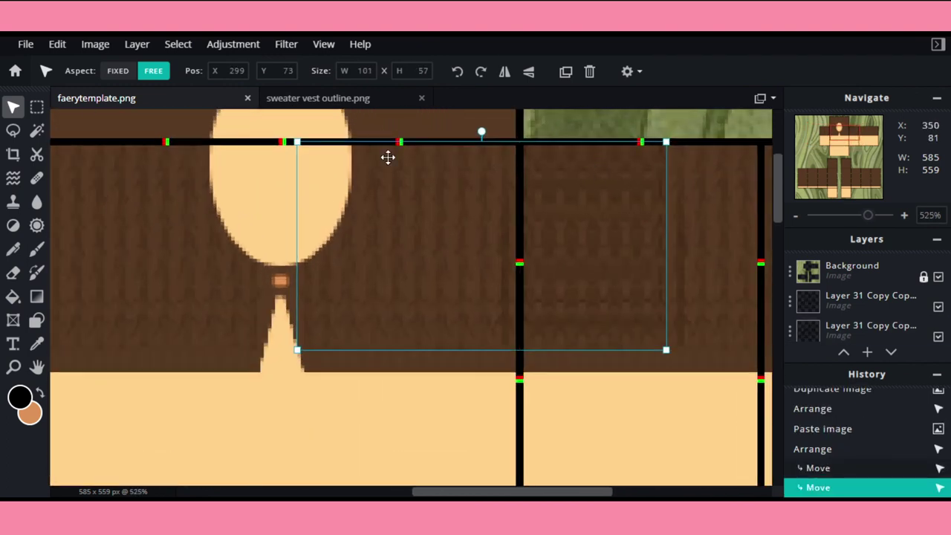
pyautogui.click(36, 108)
pyautogui.moveTo(525, 142); pyautogui.dragTo(701, 413)
pyautogui.scroll(2, 701, 413)
pyautogui.press('Delete')
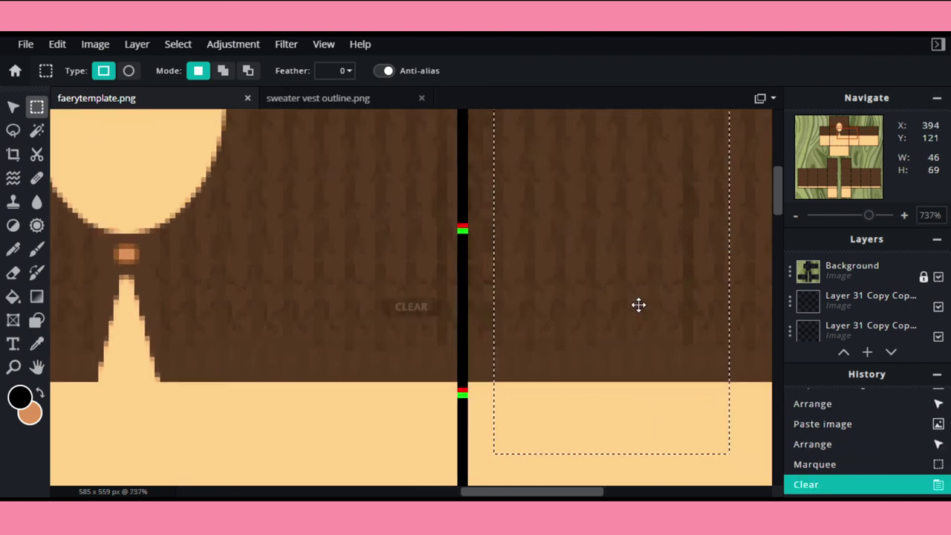
pyautogui.scroll(-4, 599, 231)
pyautogui.moveTo(547, 160); pyautogui.dragTo(664, 361)
pyautogui.press('Delete')
pyautogui.hotkey('ctrl', 'd')
pyautogui.scroll(-3, 537, 223)
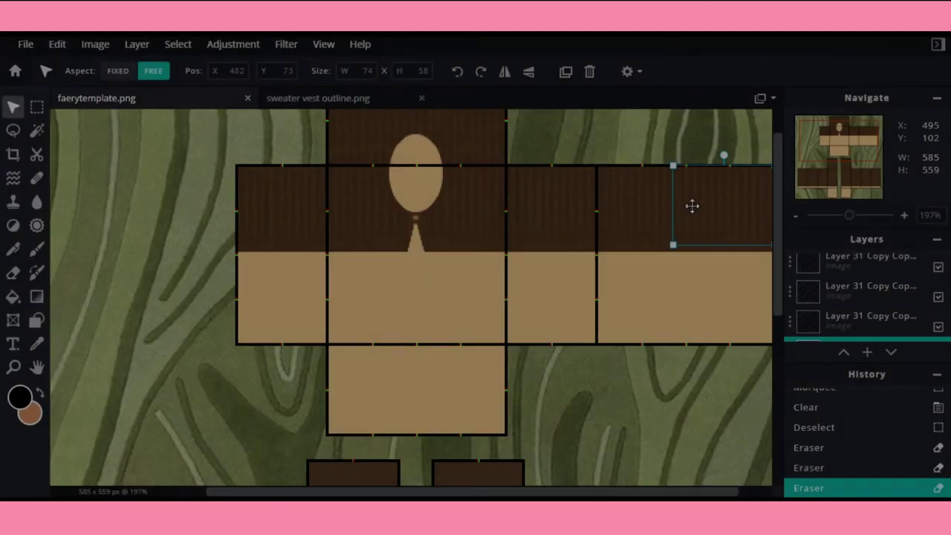
# Step: Paste another copy of the knit texture and align it with the upper edge of the outermost arm panel
pyautogui.hotkey('ctrl', 'v')
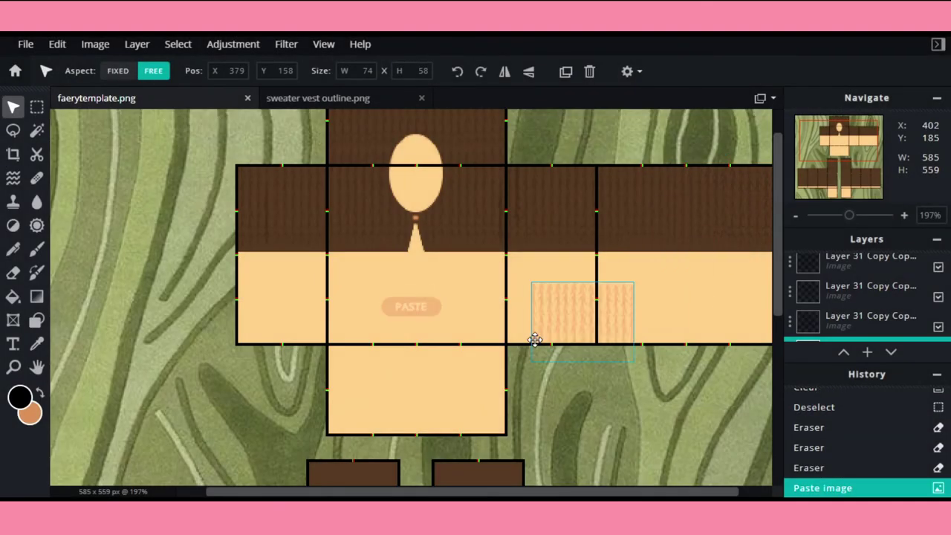
pyautogui.moveTo(535, 340); pyautogui.dragTo(469, 362)
pyautogui.scroll(-3, 411, 315)
pyautogui.moveTo(775, 331); pyautogui.dragTo(774, 404)
pyautogui.moveTo(490, 171); pyautogui.dragTo(159, 334)
pyautogui.scroll(3, 159, 334)
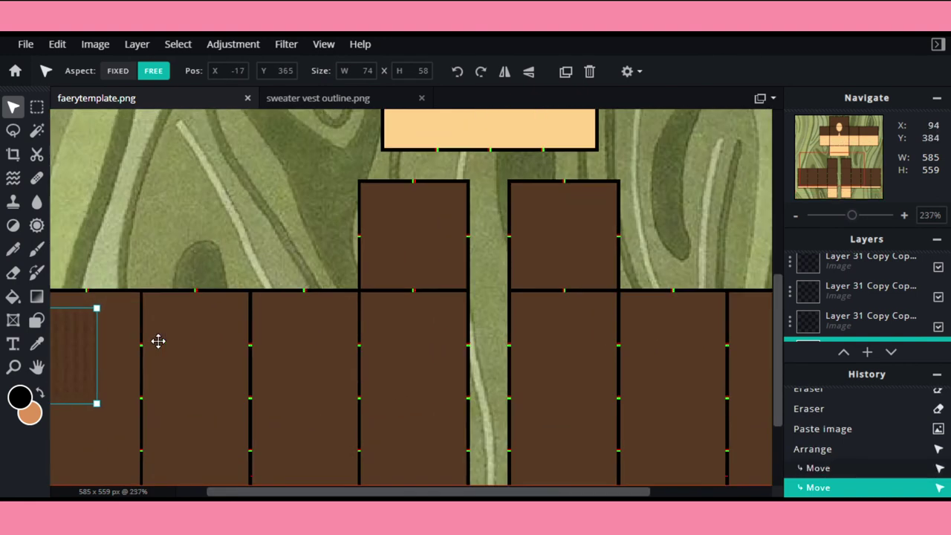
pyautogui.scroll(1, 159, 339)
pyautogui.moveTo(492, 492); pyautogui.dragTo(291, 480)
pyautogui.scroll(-1, 263, 341)
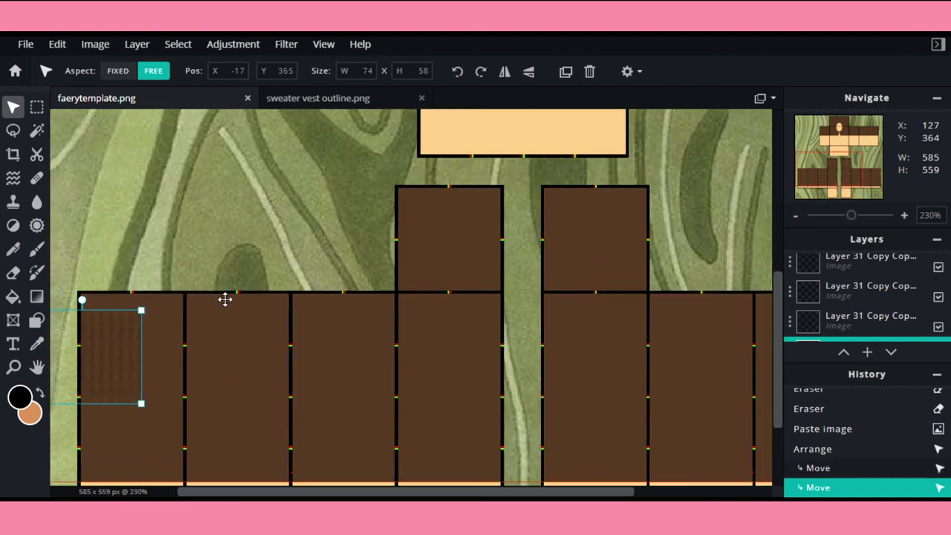
pyautogui.moveTo(95, 344); pyautogui.dragTo(147, 340)
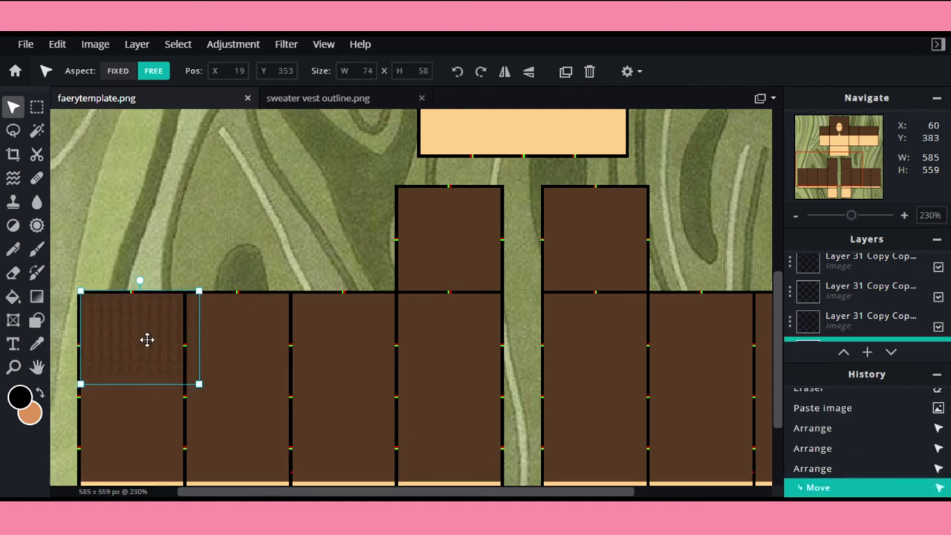
# Step: Undo the last nudges, paste a second knit copy beside the first on the arm panels and apply a horizontal flip
pyautogui.hotkey('ctrl', 'z')
pyautogui.hotkey('ctrl', 'z')
pyautogui.hotkey('ctrl', 'v')
pyautogui.moveTo(119, 319); pyautogui.dragTo(239, 322)
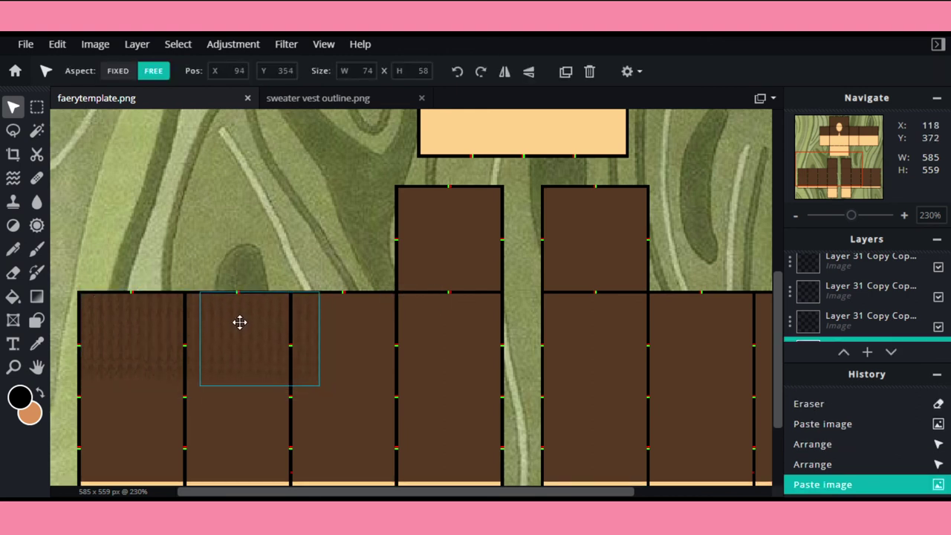
pyautogui.click(259, 298)
pyautogui.click(294, 335)
pyautogui.click(505, 72)
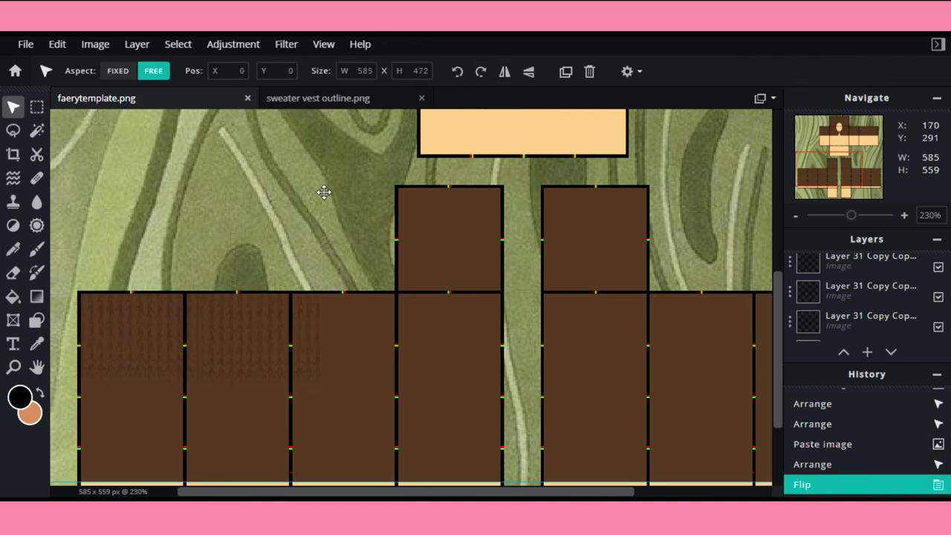
pyautogui.click(289, 335)
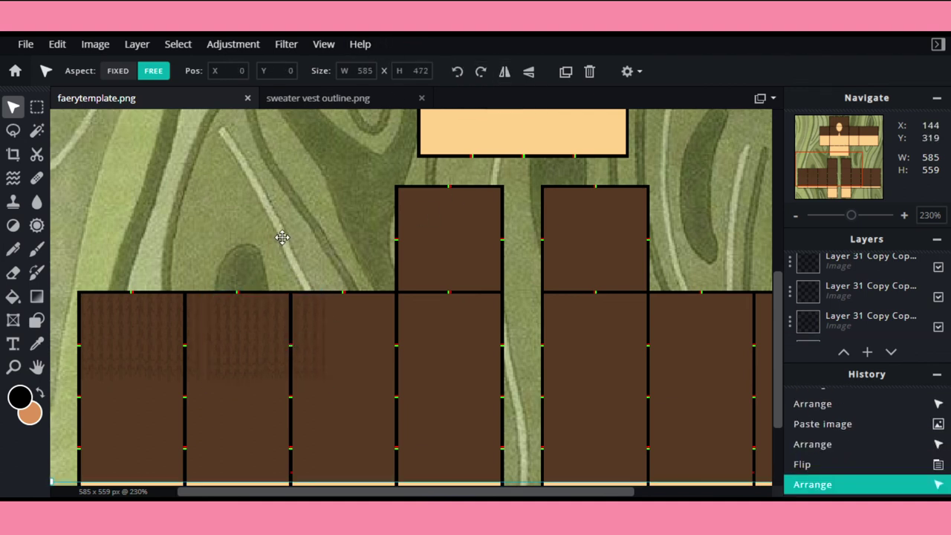
# Step: Select the narrow strip at the join between the two knit copies on the arm panels with a rectangular marquee
pyautogui.scroll(2, 260, 312)
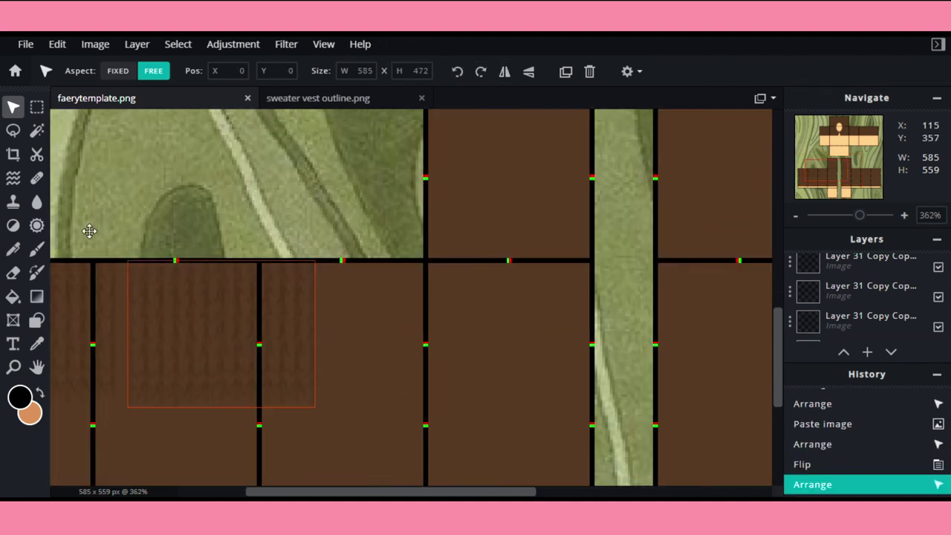
pyautogui.click(37, 106)
pyautogui.moveTo(105, 243); pyautogui.dragTo(132, 406)
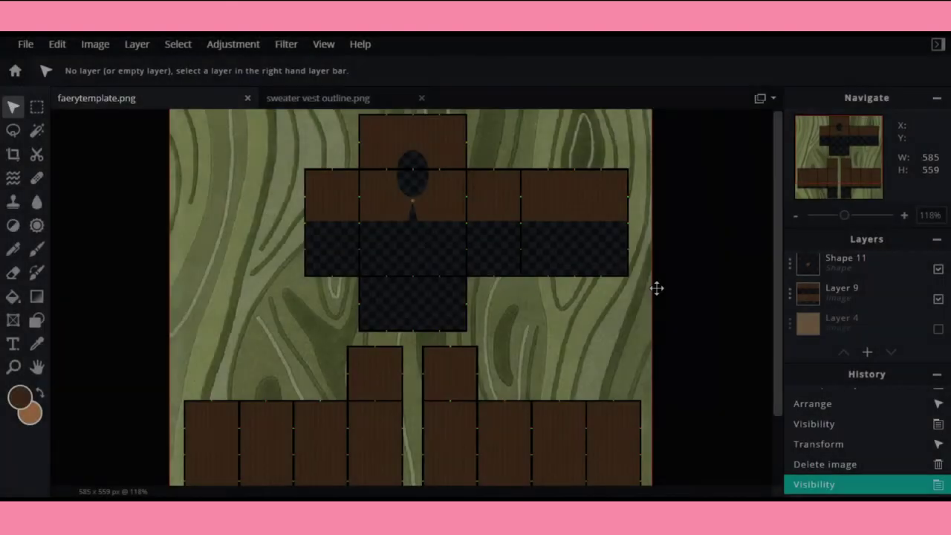
# Step: Save the finished template as a PNG named "knitted cardigan" and download it
pyautogui.scroll(-2, 656, 287)
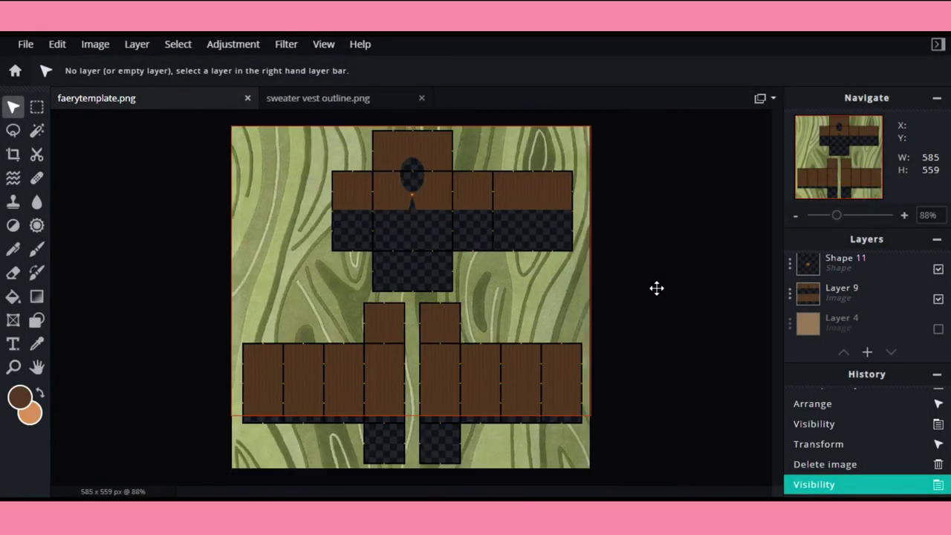
pyautogui.click(24, 46)
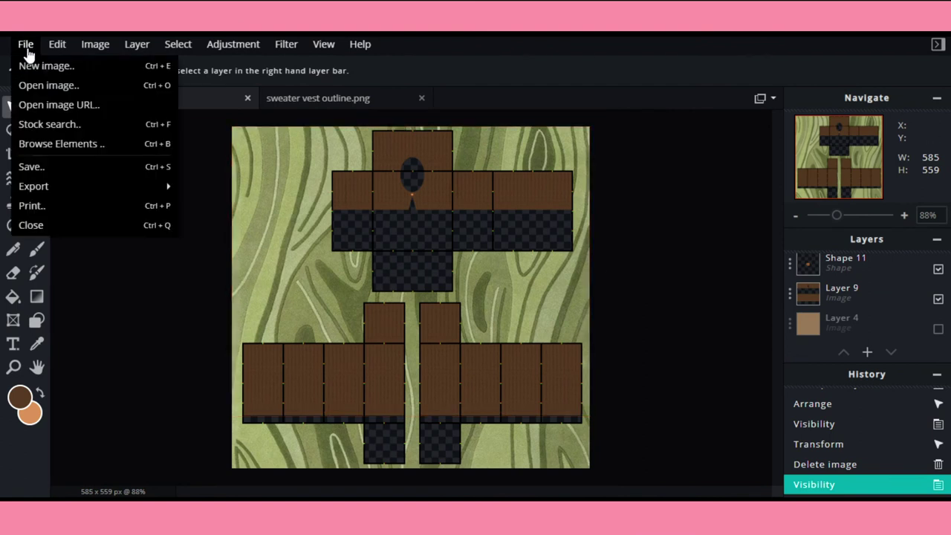
pyautogui.click(59, 165)
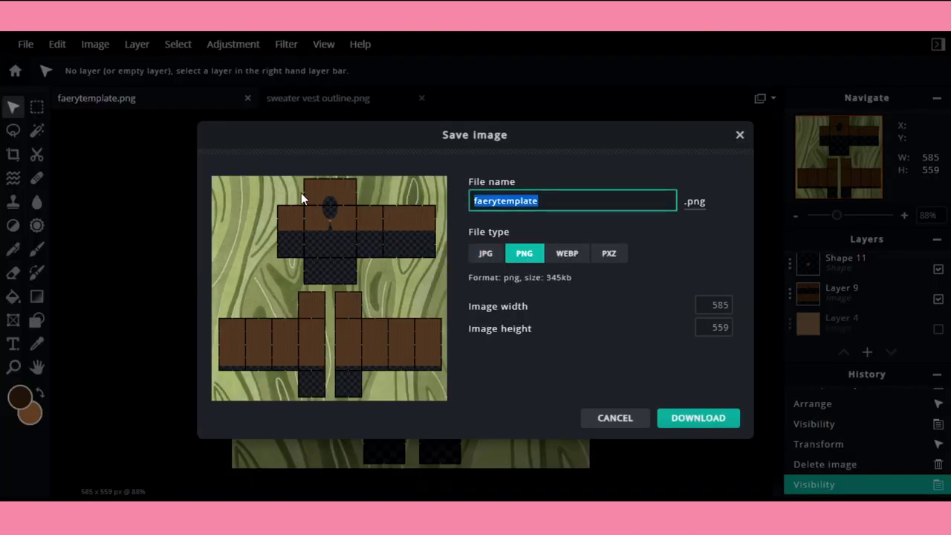
pyautogui.press('BackSpace')
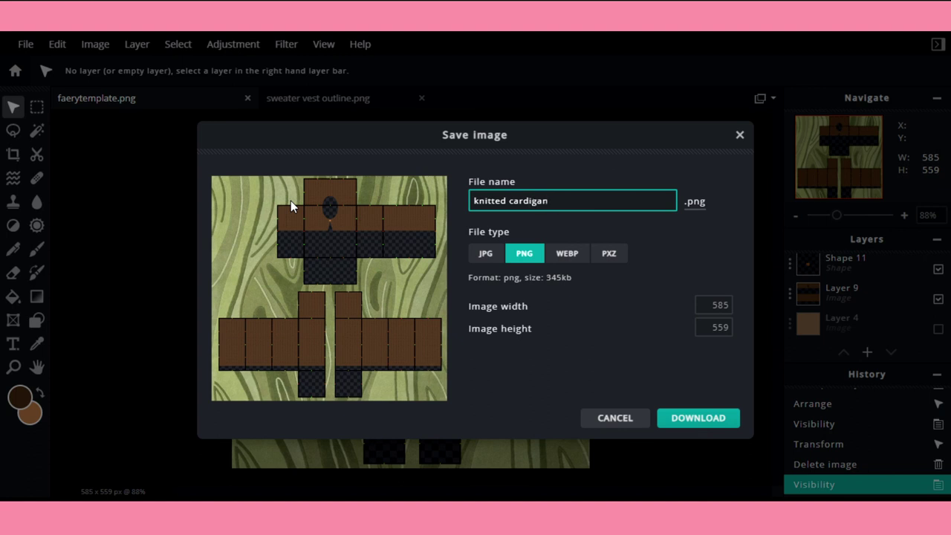
pyautogui.click(691, 418)
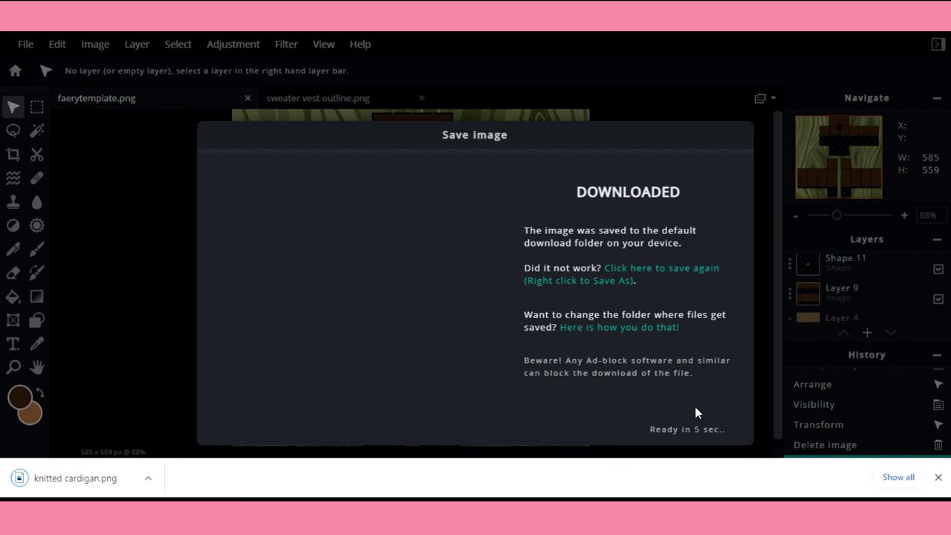